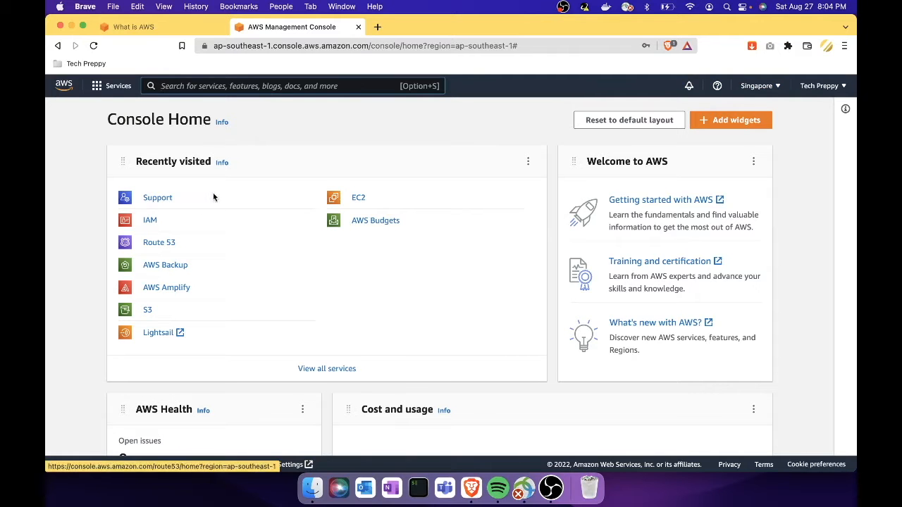
Search the AWS console for "lightsail".
{"action": "scroll", "coordinate": [205, 244], "scroll_direction": "down", "scroll_amount": 2}
{"action": "scroll", "coordinate": [206, 245], "scroll_direction": "up", "scroll_amount": 2}
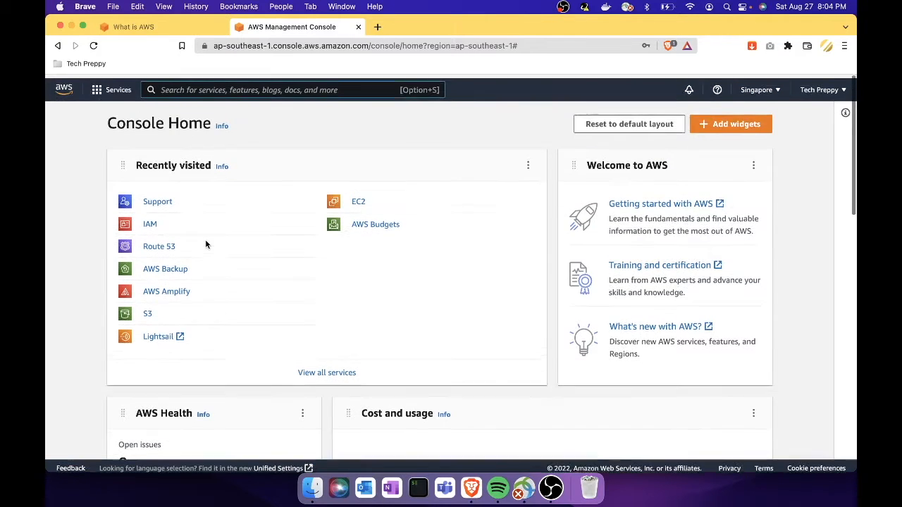
{"action": "key", "text": "alt+s"}
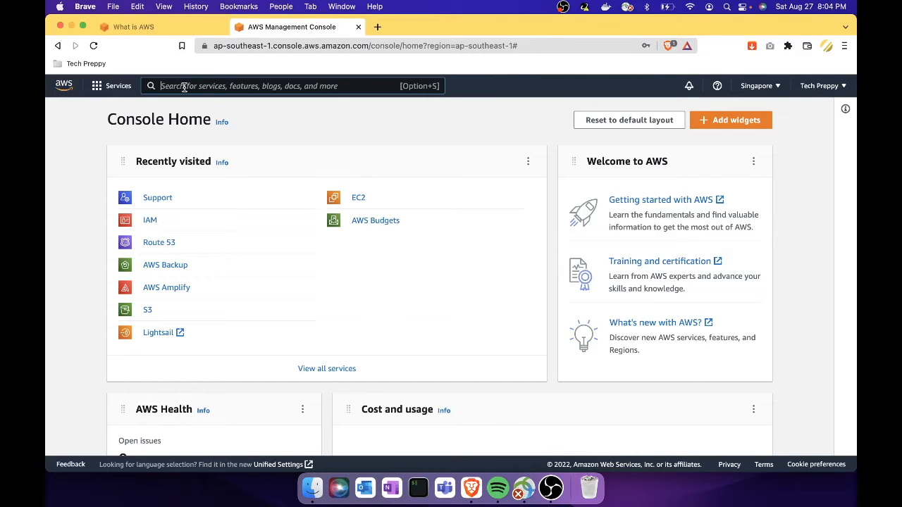
{"action": "type", "text": "aws"}
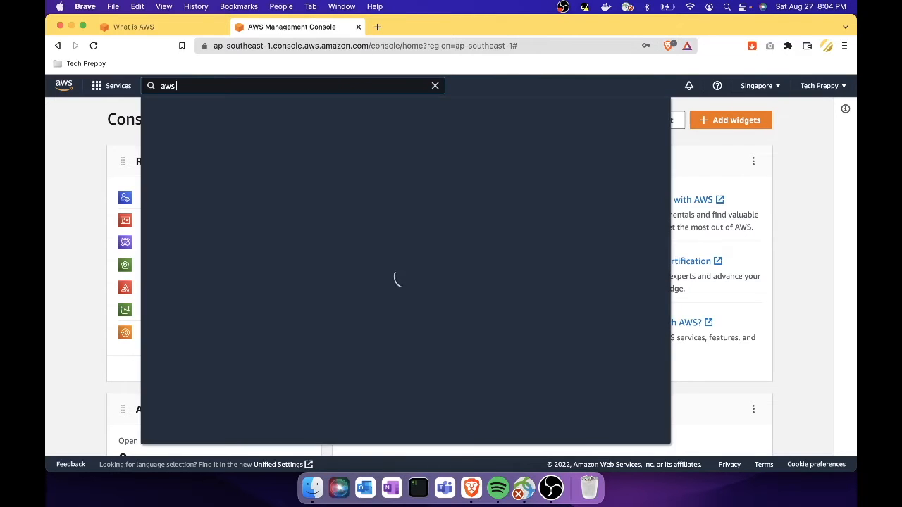
{"action": "key", "text": "BackSpace"}
{"action": "key", "text": "BackSpace"}
{"action": "key", "text": "BackSpace"}
{"action": "type", "text": "lig"}
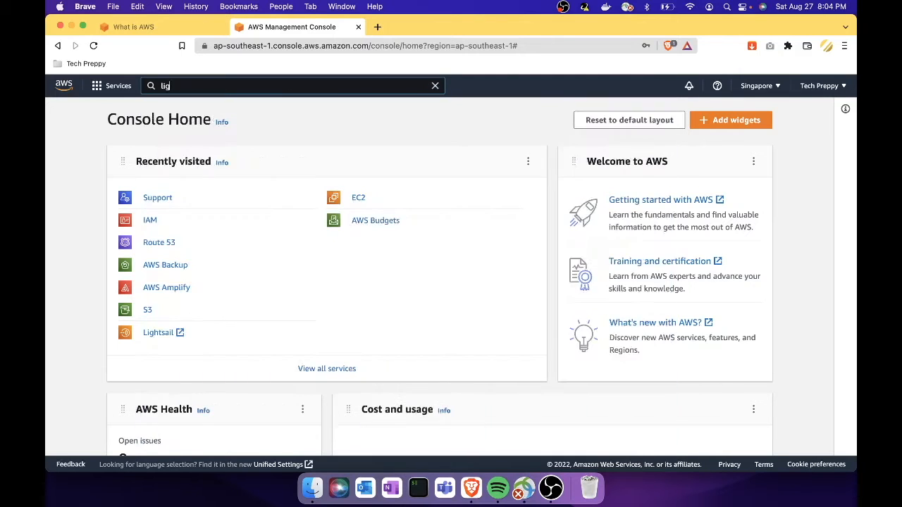
{"action": "type", "text": "htsail"}
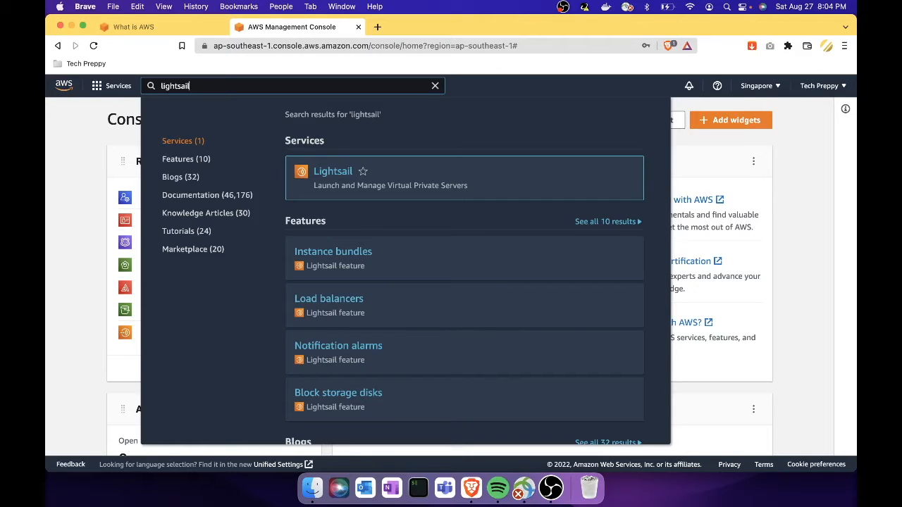
Open the Lightsail service and start creating a first instance, dismissing the container services announcement.
{"action": "mouse_move", "coordinate": [343, 171]}
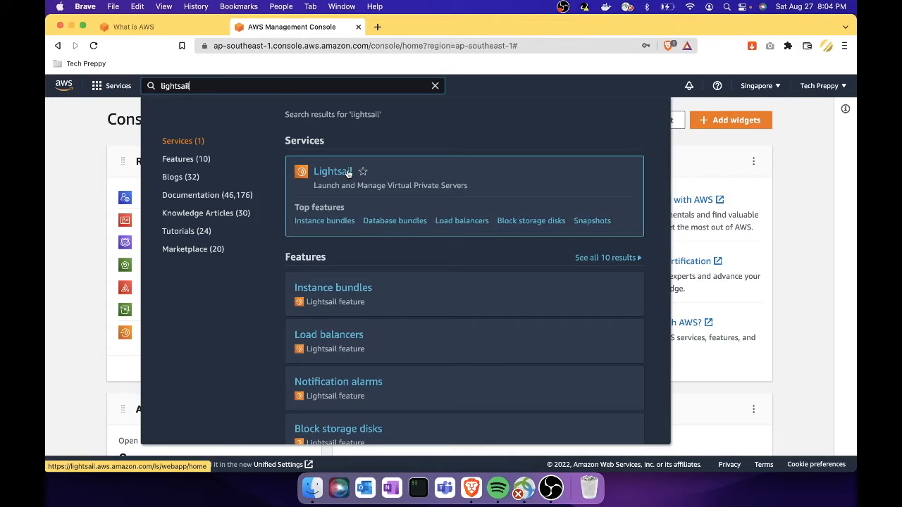
{"action": "left_click", "coordinate": [348, 174]}
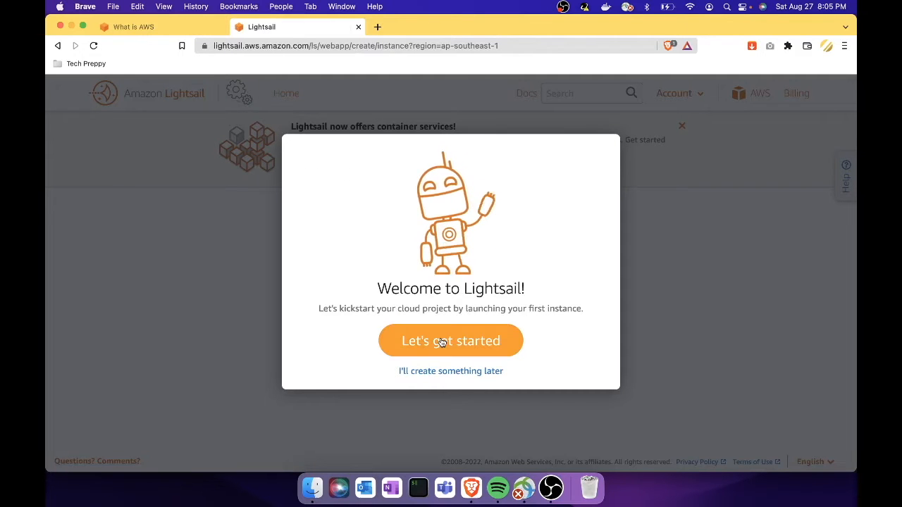
{"action": "left_click", "coordinate": [463, 342]}
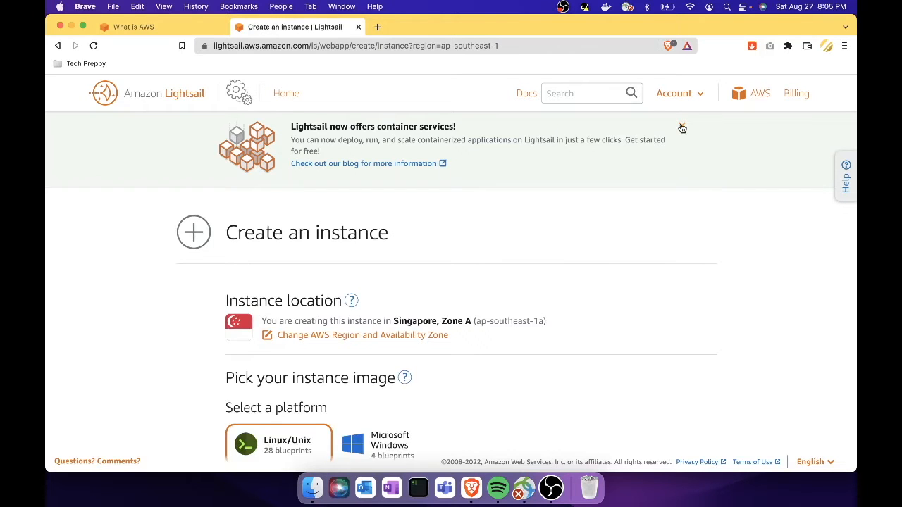
{"action": "left_click", "coordinate": [682, 127]}
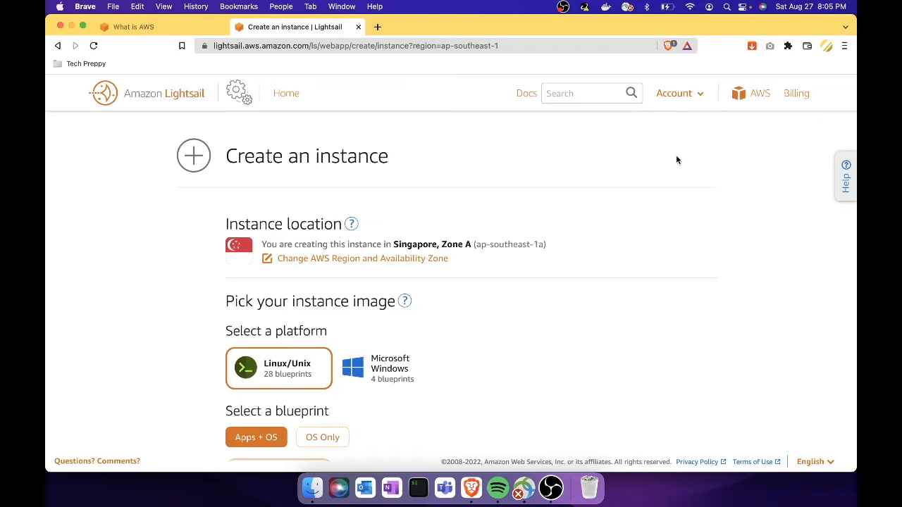
Look through the instance creation form, examining the location, platform, blueprint and plan sections.
{"action": "scroll", "coordinate": [676, 160], "scroll_direction": "down", "scroll_amount": 2}
{"action": "scroll", "coordinate": [529, 288], "scroll_direction": "down", "scroll_amount": 10}
{"action": "scroll", "coordinate": [527, 288], "scroll_direction": "down", "scroll_amount": 15}
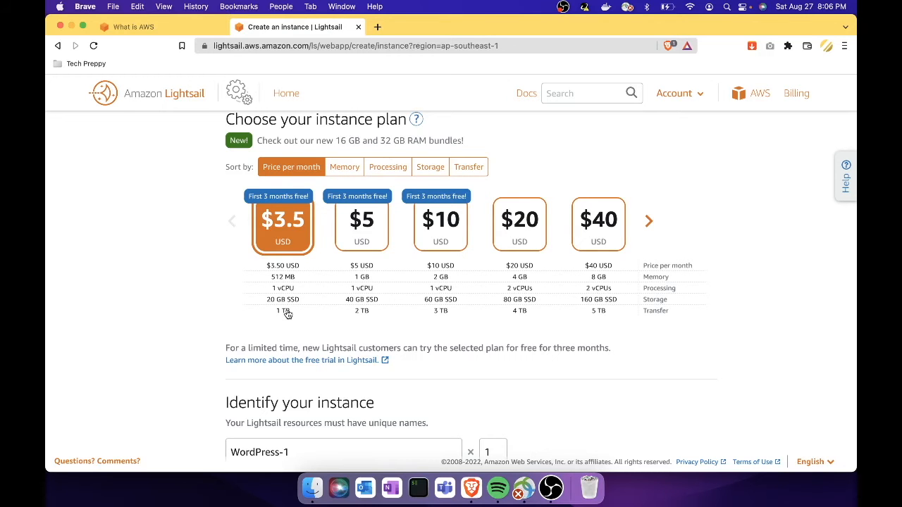
{"action": "scroll", "coordinate": [287, 314], "scroll_direction": "up", "scroll_amount": 10}
{"action": "scroll", "coordinate": [287, 314], "scroll_direction": "up", "scroll_amount": 3}
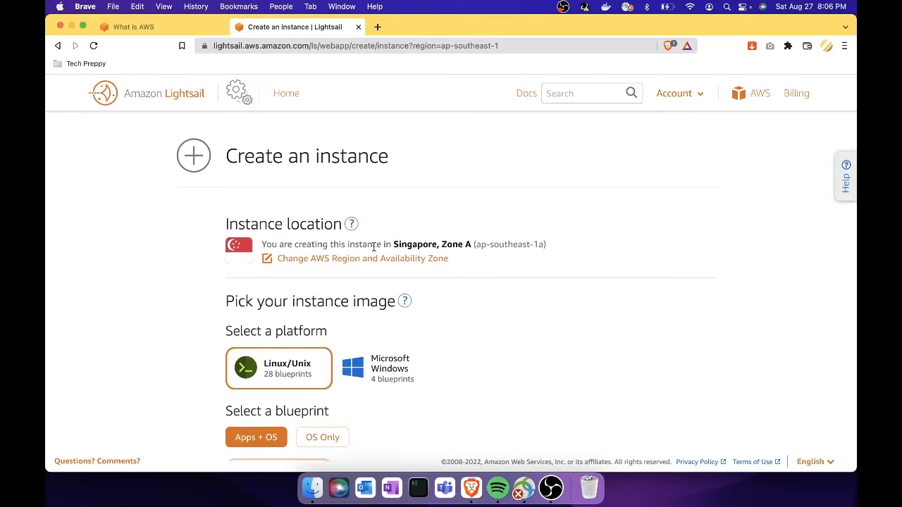
{"action": "scroll", "coordinate": [489, 318], "scroll_direction": "down", "scroll_amount": 3}
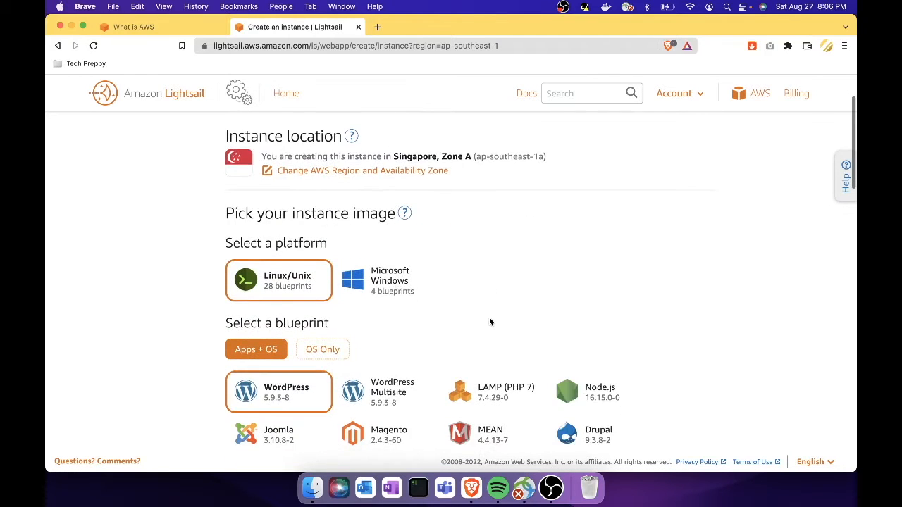
{"action": "scroll", "coordinate": [489, 322], "scroll_direction": "up", "scroll_amount": 1}
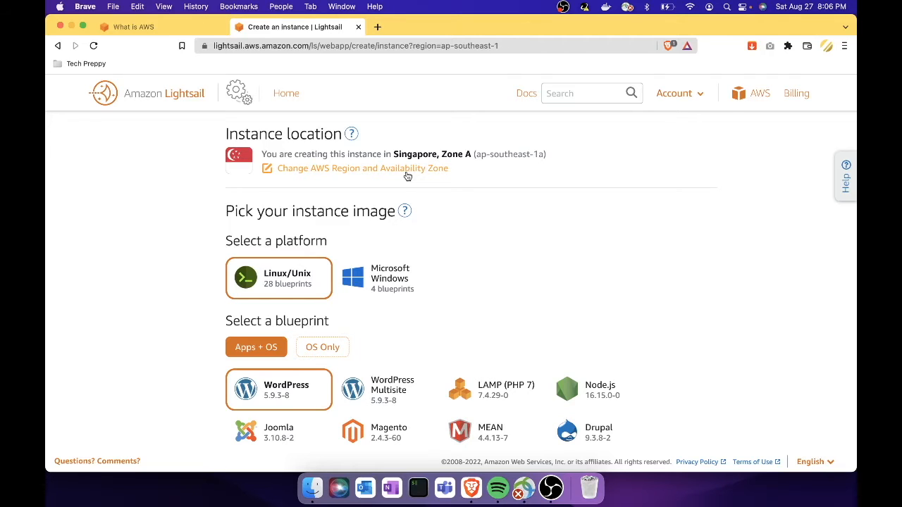
{"action": "scroll", "coordinate": [278, 241], "scroll_direction": "down", "scroll_amount": 2}
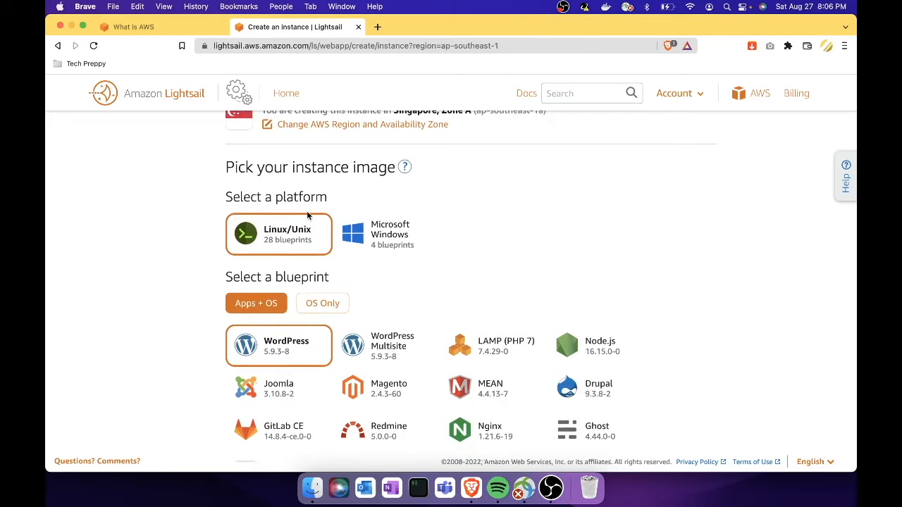
{"action": "scroll", "coordinate": [280, 246], "scroll_direction": "down", "scroll_amount": 2}
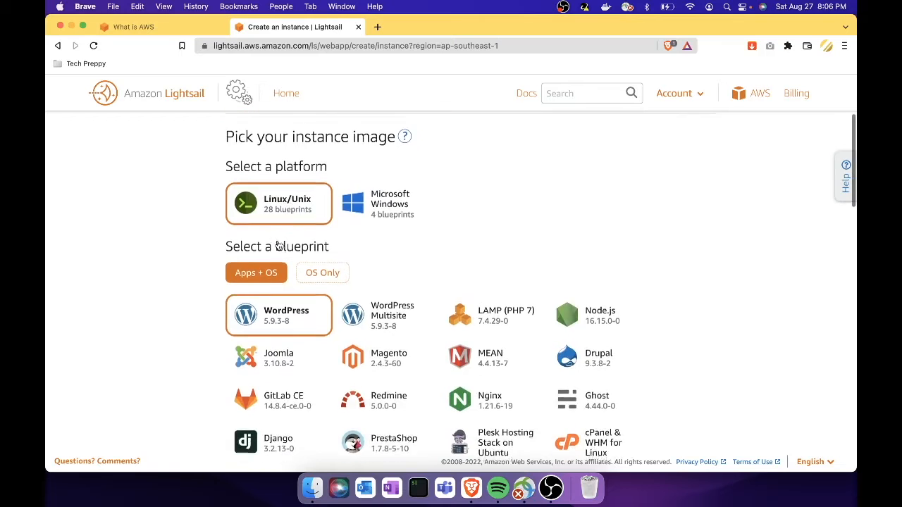
{"action": "scroll", "coordinate": [278, 241], "scroll_direction": "down", "scroll_amount": 1}
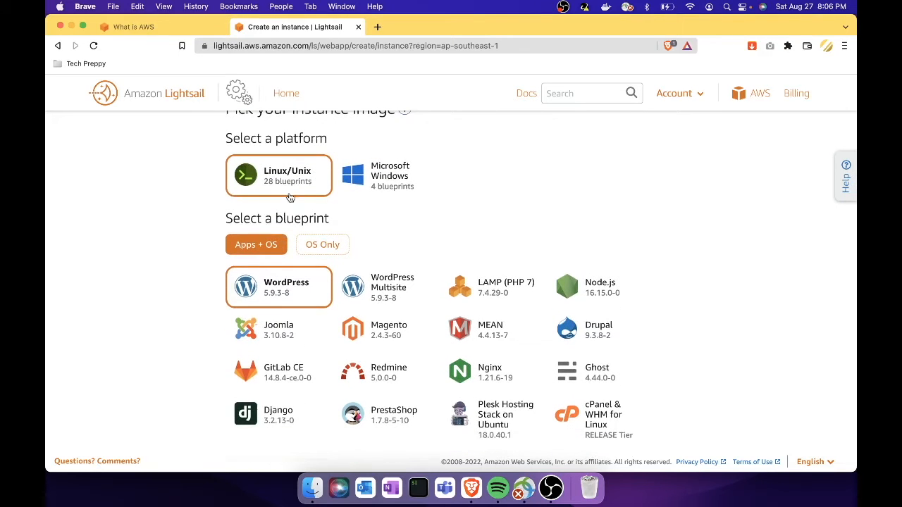
View the OS Only blueprints, return to the Apps + OS blueprints and look over the available applications.
{"action": "left_click", "coordinate": [309, 251]}
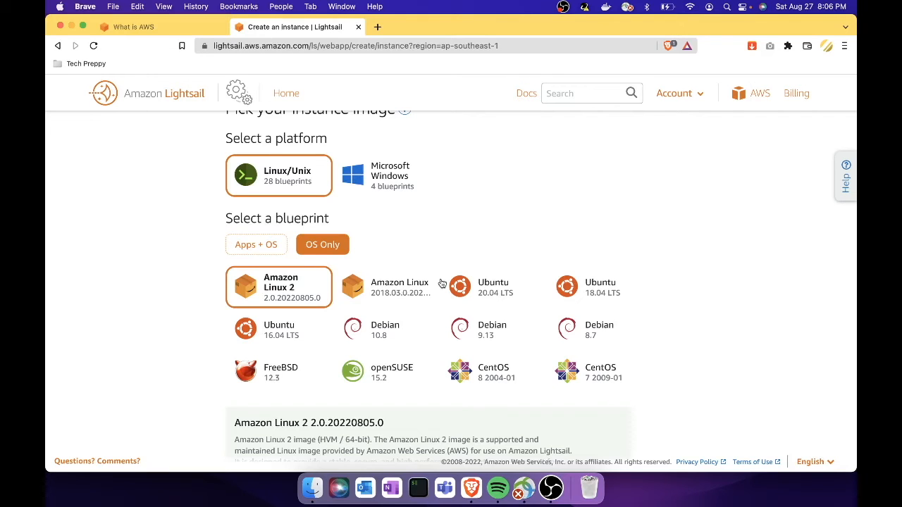
{"action": "left_click", "coordinate": [269, 252]}
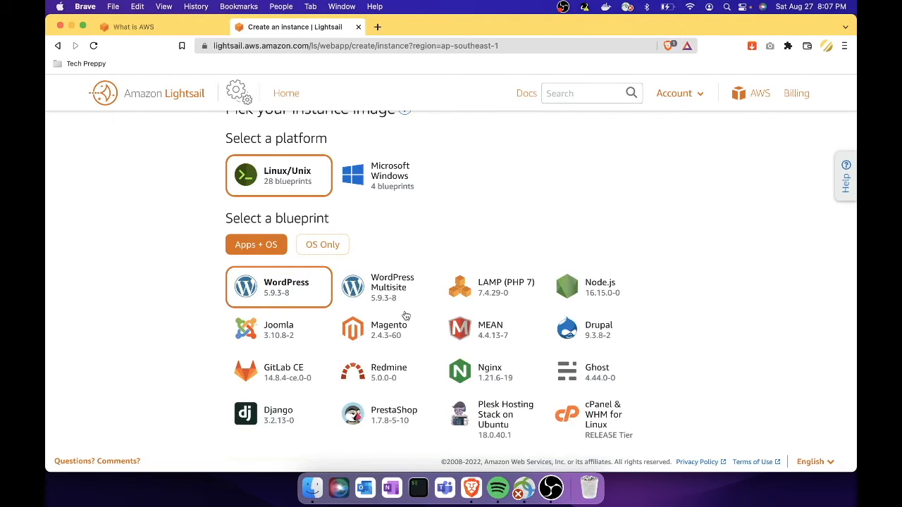
{"action": "scroll", "coordinate": [405, 316], "scroll_direction": "down", "scroll_amount": 2}
{"action": "scroll", "coordinate": [432, 311], "scroll_direction": "down", "scroll_amount": 1}
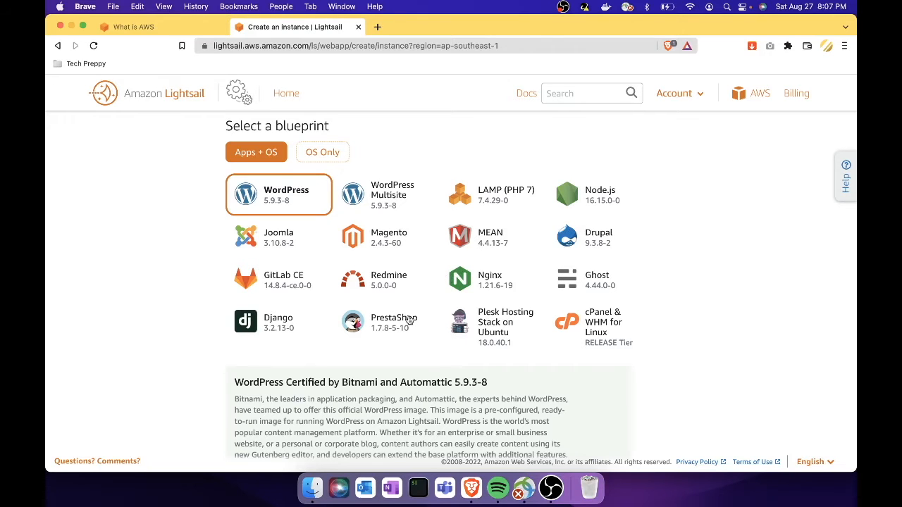
{"action": "scroll", "coordinate": [409, 320], "scroll_direction": "down", "scroll_amount": 1}
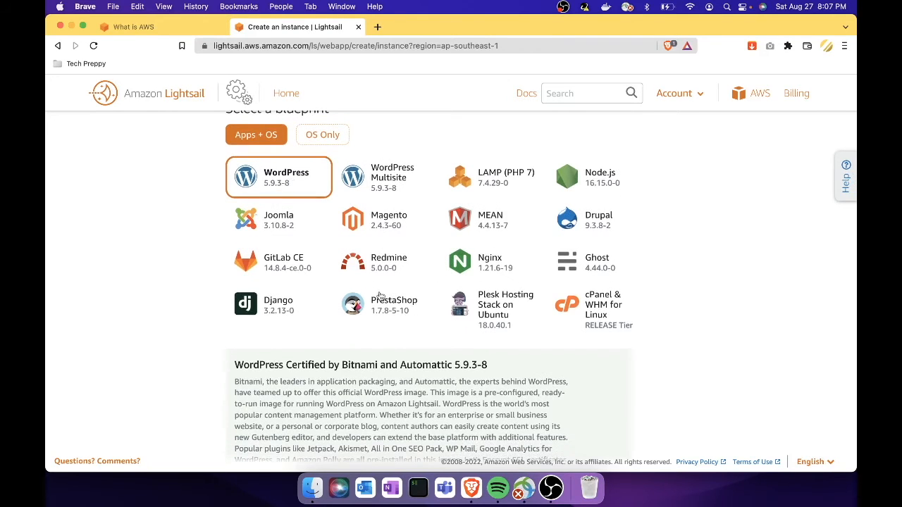
Examine the optional launch script, SSH key pair and snapshot settings, and compare the instance plans by price and resources.
{"action": "scroll", "coordinate": [379, 296], "scroll_direction": "down", "scroll_amount": 5}
{"action": "scroll", "coordinate": [379, 296], "scroll_direction": "down", "scroll_amount": 2}
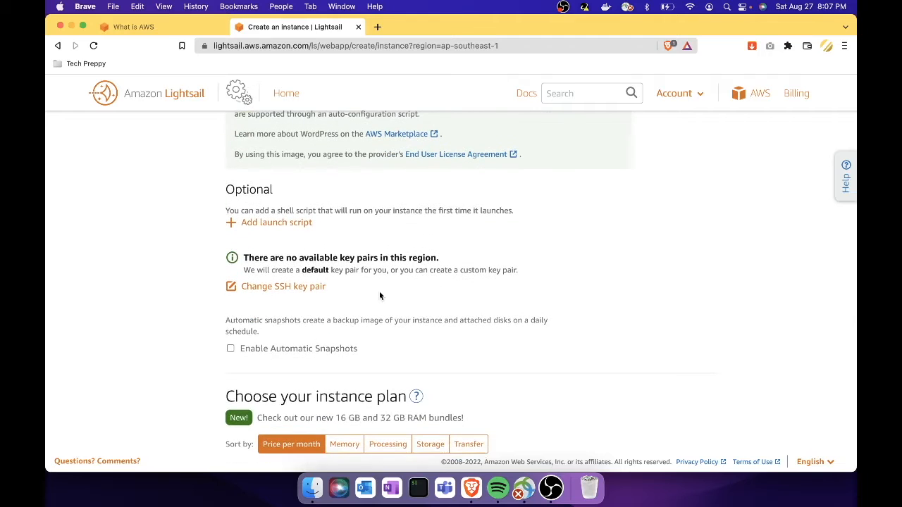
{"action": "scroll", "coordinate": [379, 296], "scroll_direction": "down", "scroll_amount": 1}
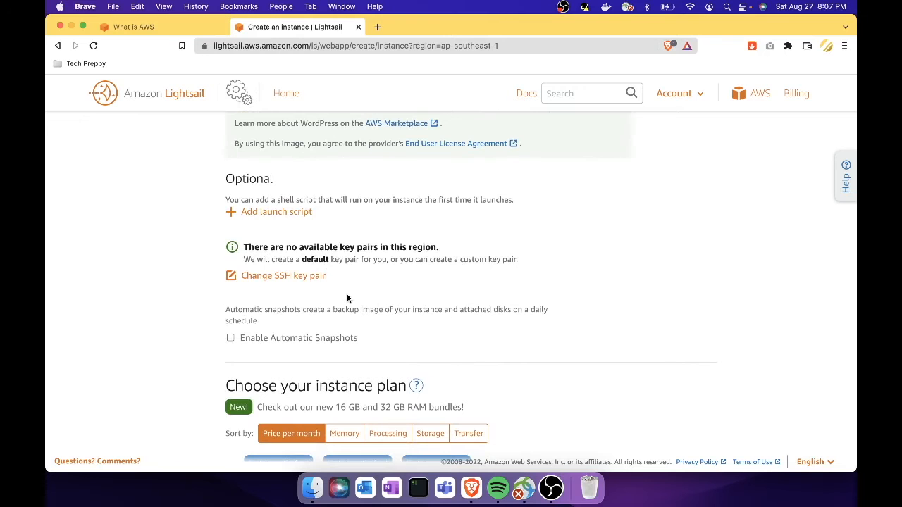
{"action": "scroll", "coordinate": [315, 291], "scroll_direction": "down", "scroll_amount": 3}
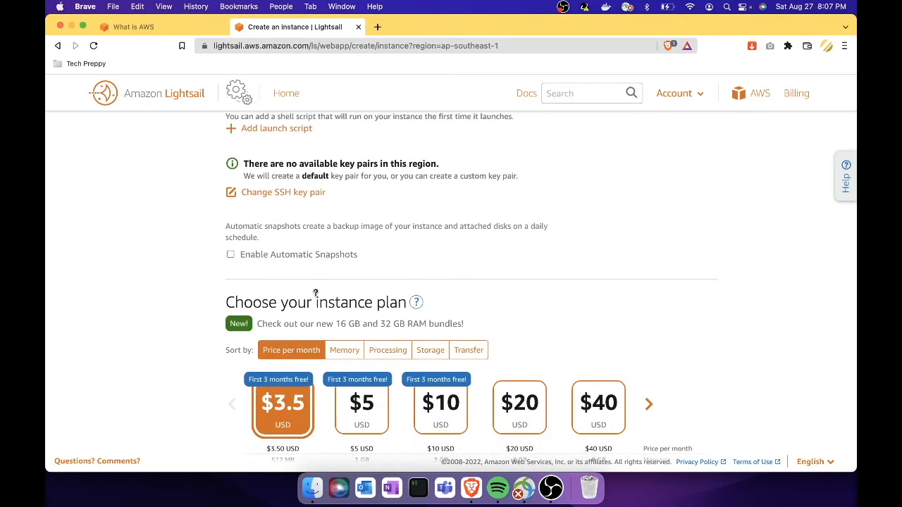
{"action": "scroll", "coordinate": [315, 292], "scroll_direction": "down", "scroll_amount": 5}
{"action": "scroll", "coordinate": [317, 298], "scroll_direction": "down", "scroll_amount": 3}
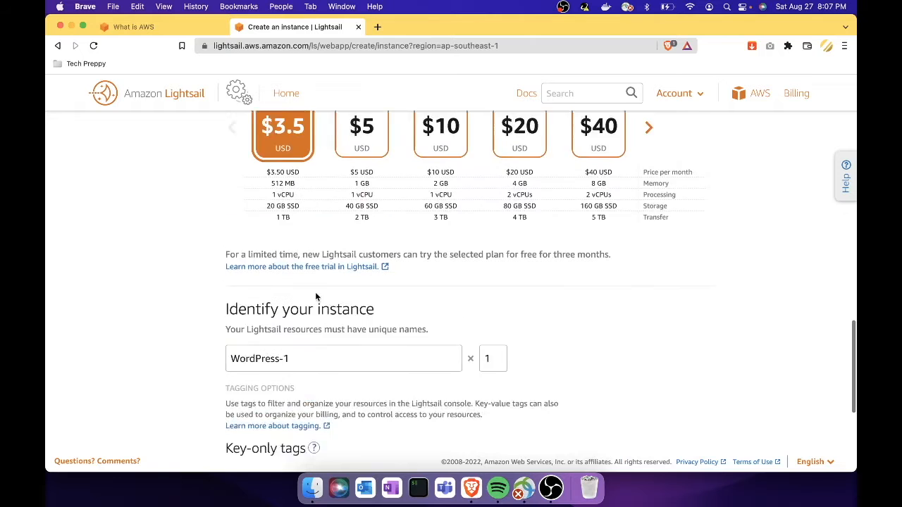
{"action": "scroll", "coordinate": [316, 296], "scroll_direction": "up", "scroll_amount": 2}
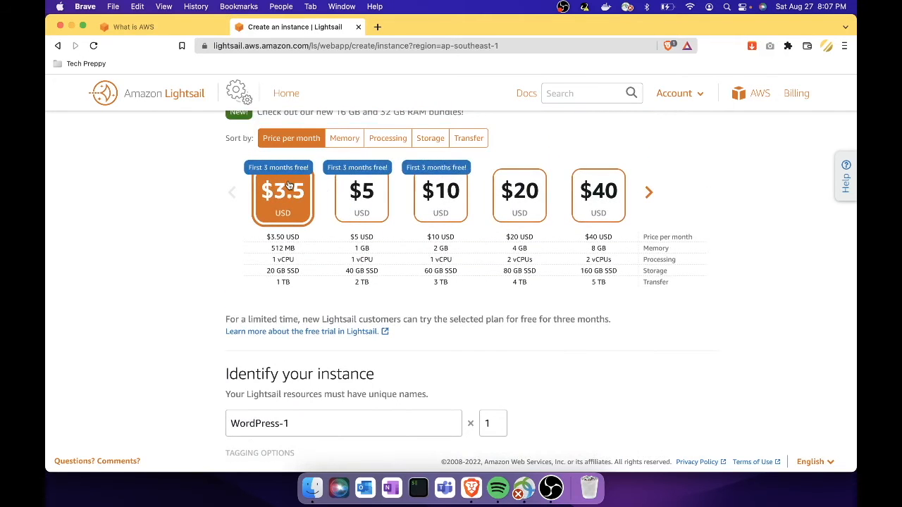
{"action": "scroll", "coordinate": [288, 184], "scroll_direction": "up", "scroll_amount": 1}
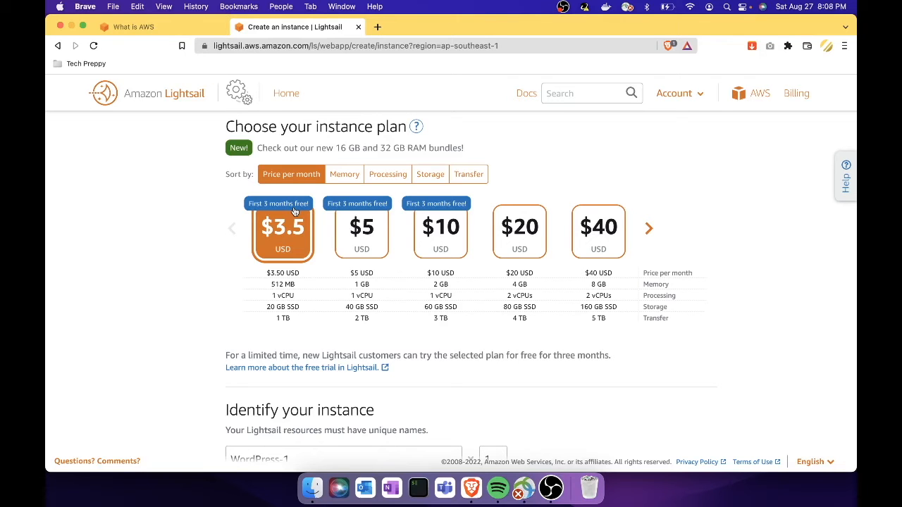
{"action": "scroll", "coordinate": [282, 271], "scroll_direction": "down", "scroll_amount": 5}
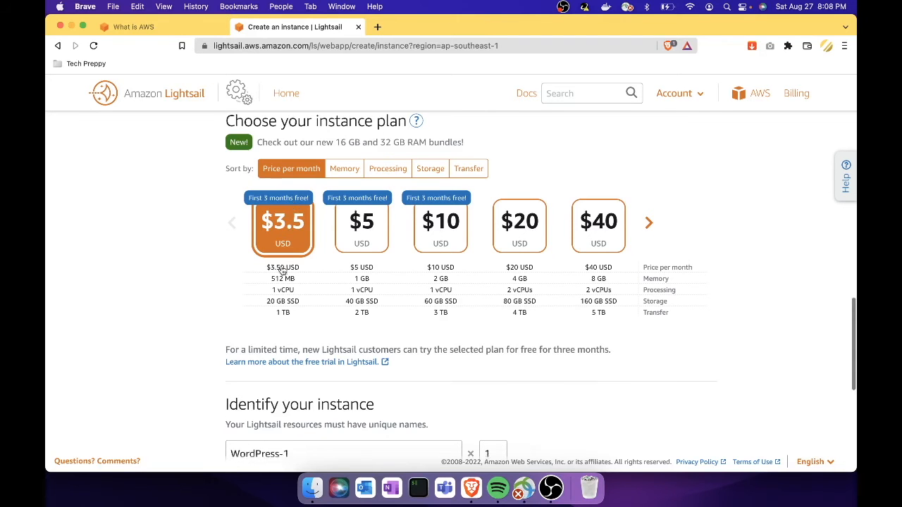
{"action": "scroll", "coordinate": [282, 271], "scroll_direction": "up", "scroll_amount": 4}
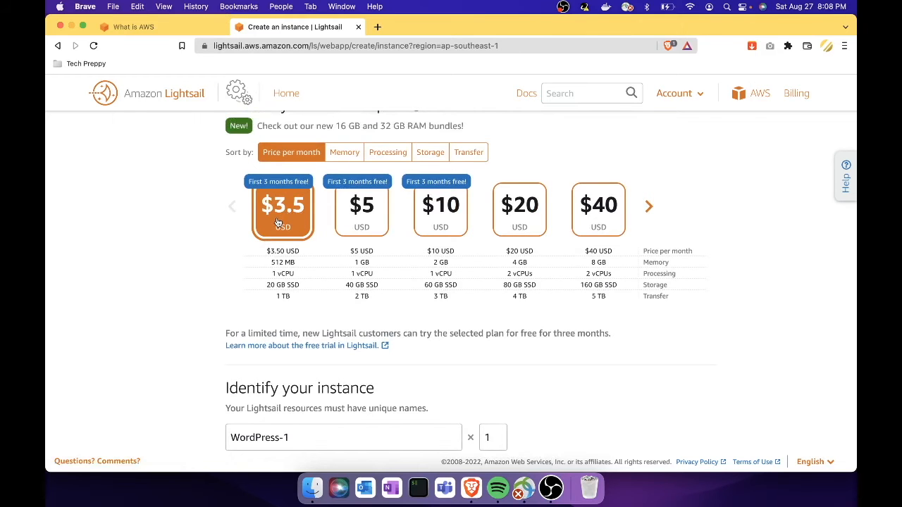
{"action": "scroll", "coordinate": [278, 223], "scroll_direction": "down", "scroll_amount": 1}
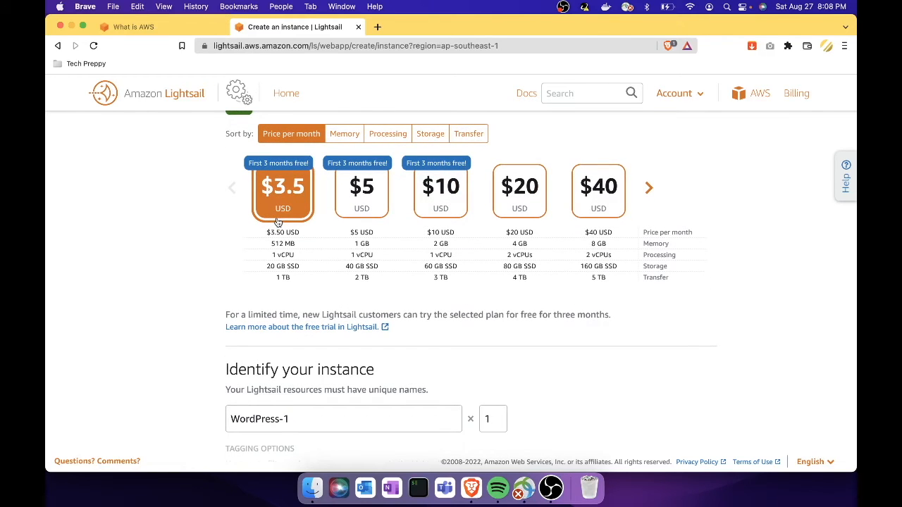
{"action": "scroll", "coordinate": [279, 223], "scroll_direction": "down", "scroll_amount": 1}
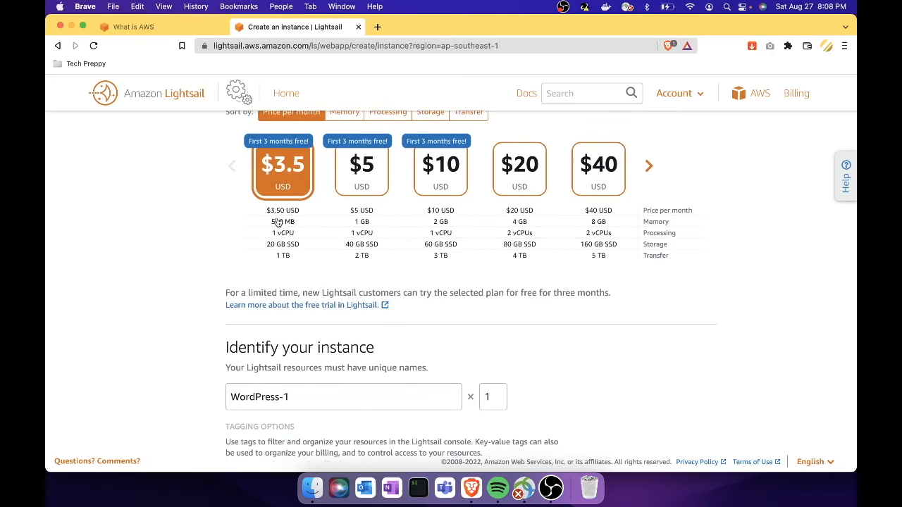
Name the instance my-first-website and create it with one instance and no tags.
{"action": "scroll", "coordinate": [278, 223], "scroll_direction": "down", "scroll_amount": 6}
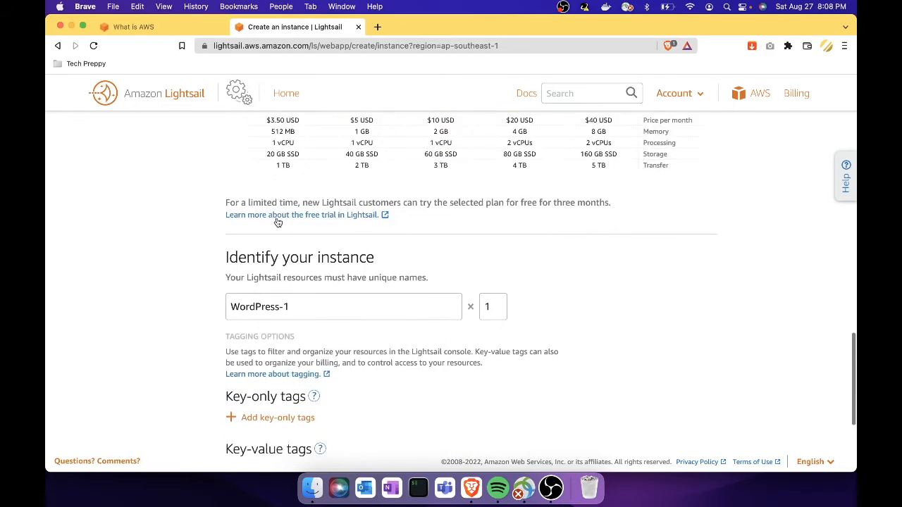
{"action": "scroll", "coordinate": [307, 239], "scroll_direction": "down", "scroll_amount": 2}
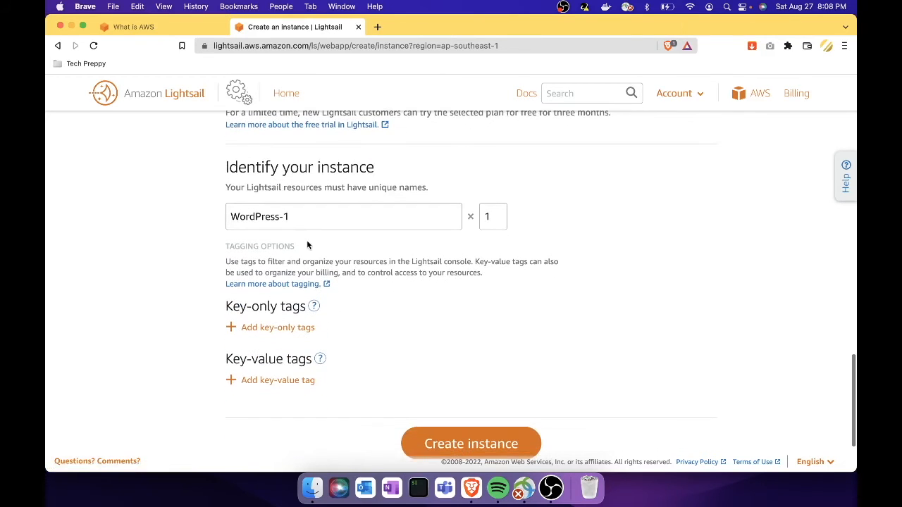
{"action": "left_click", "coordinate": [305, 217]}
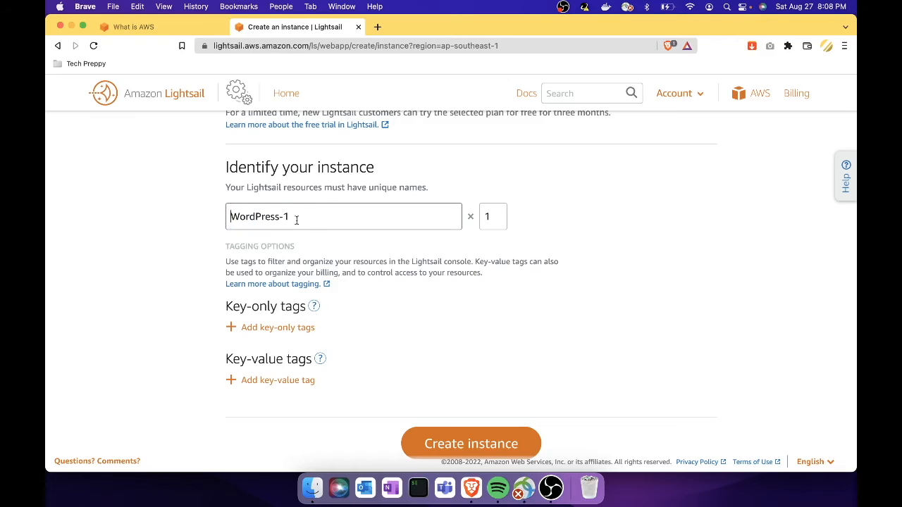
{"action": "left_click_drag", "start_coordinate": [289, 216], "coordinate": [167, 225]}
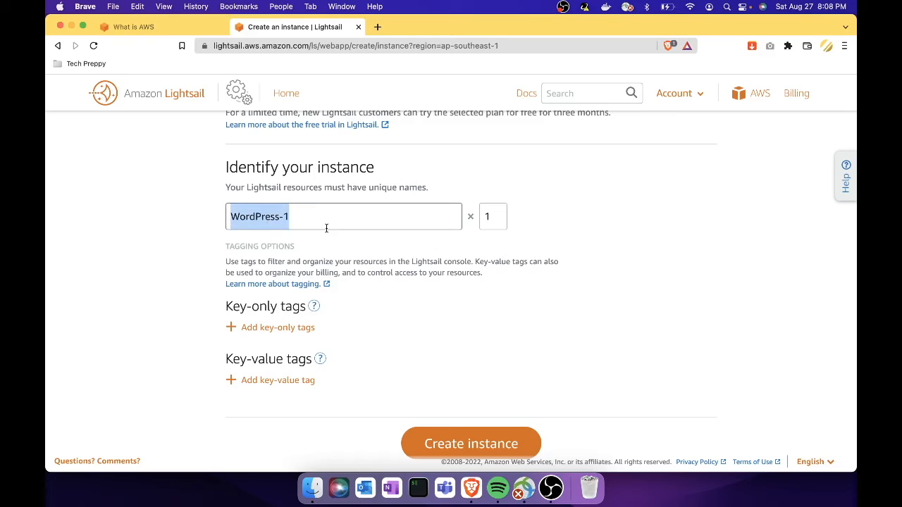
{"action": "type", "text": "my-frsit-"}
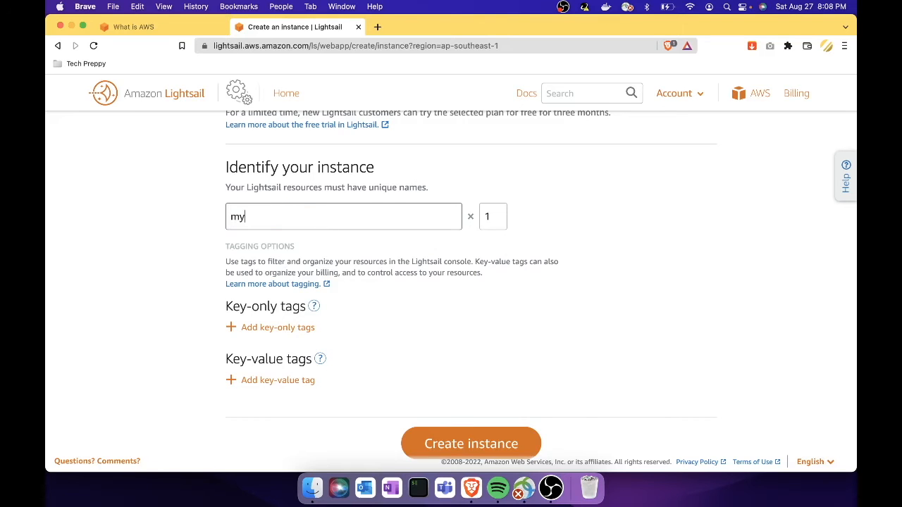
{"action": "key", "text": "BackSpace"}
{"action": "key", "text": "BackSpace"}
{"action": "key", "text": "BackSpace"}
{"action": "key", "text": "BackSpace"}
{"action": "key", "text": "BackSpace"}
{"action": "type", "text": "irst -we"}
{"action": "key", "text": "BackSpace"}
{"action": "key", "text": "BackSpace"}
{"action": "key", "text": "BackSpace"}
{"action": "key", "text": "BackSpace"}
{"action": "key", "text": "BackSpace"}
{"action": "type", "text": "-wes"}
{"action": "key", "text": "BackSpace"}
{"action": "type", "text": "bsite"}
{"action": "scroll", "coordinate": [376, 322], "scroll_direction": "down", "scroll_amount": 1}
{"action": "left_click", "coordinate": [500, 410]}
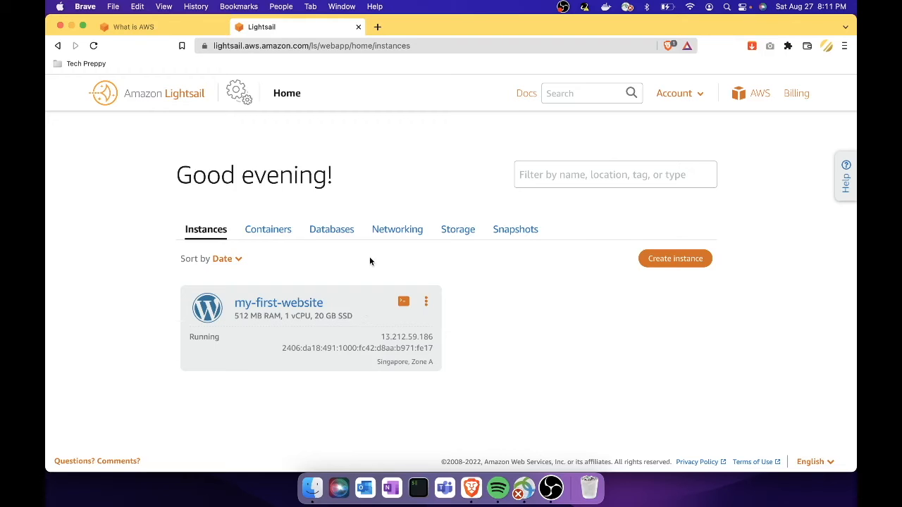
Copy the public IPv4 address of the my-first-website instance and open it in a new browser tab.
{"action": "left_click_drag", "start_coordinate": [379, 337], "coordinate": [428, 339]}
{"action": "double_click", "coordinate": [431, 339]}
{"action": "key", "text": "ctrl+c"}
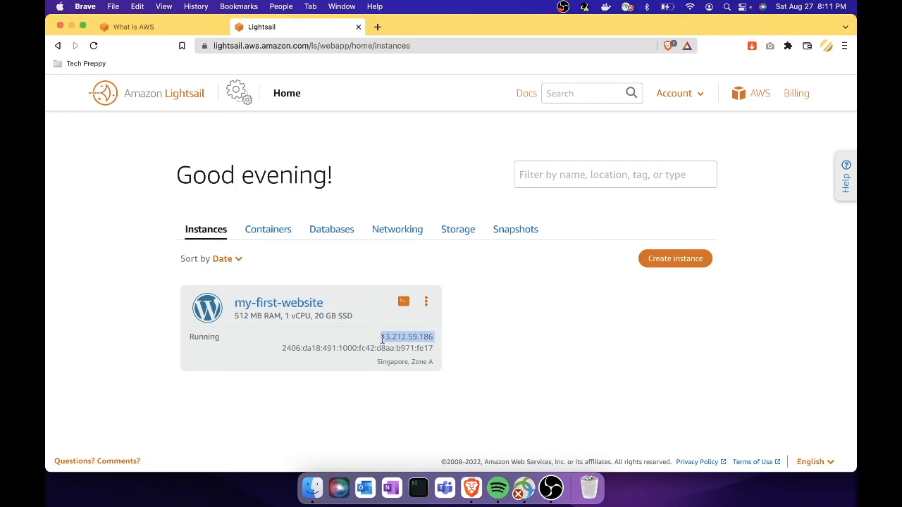
{"action": "left_click", "coordinate": [379, 24]}
{"action": "key", "text": "ctrl+v"}
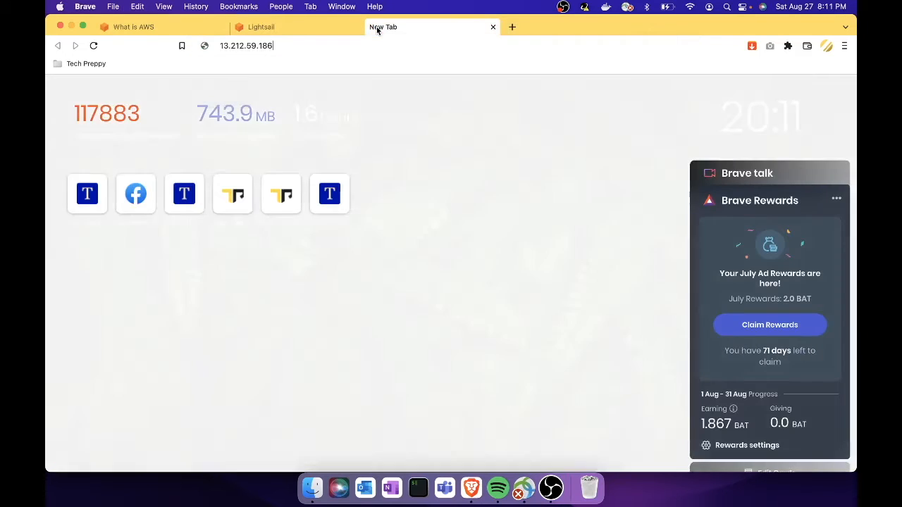
{"action": "key", "text": "Return"}
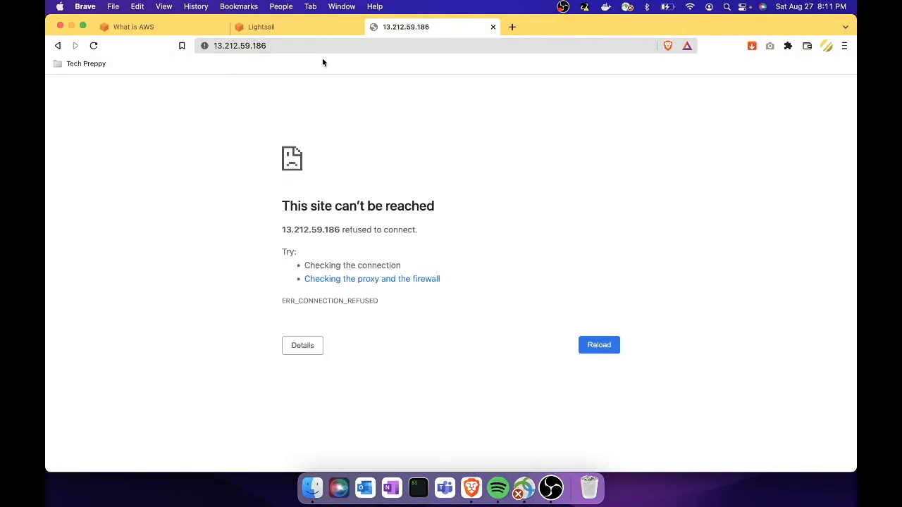
Return to Lightsail, look over the networking resources and start creating a static IP.
{"action": "left_click", "coordinate": [310, 28]}
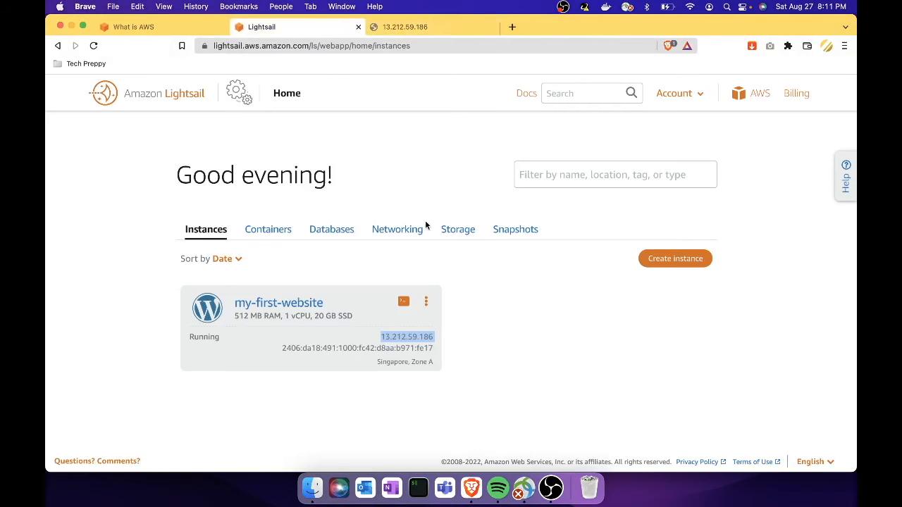
{"action": "left_click", "coordinate": [397, 234]}
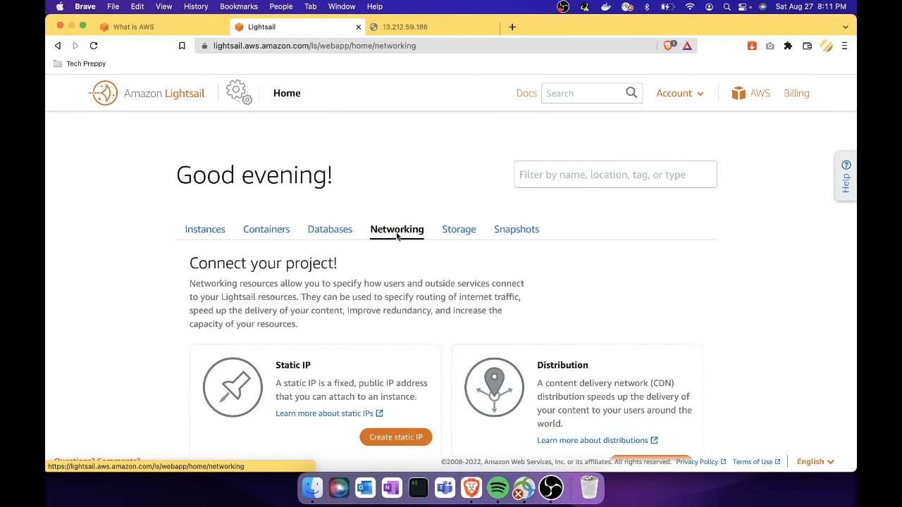
{"action": "scroll", "coordinate": [391, 331], "scroll_direction": "down", "scroll_amount": 2}
{"action": "scroll", "coordinate": [391, 333], "scroll_direction": "down", "scroll_amount": 2}
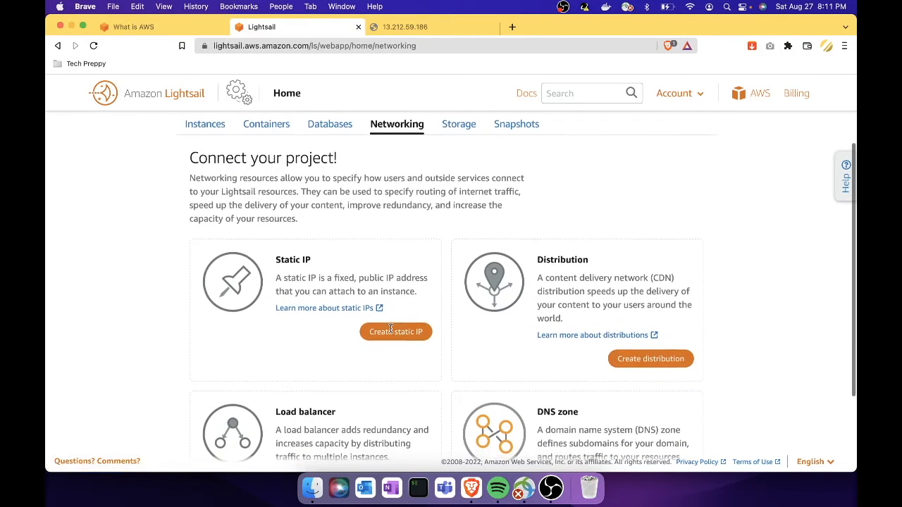
{"action": "scroll", "coordinate": [392, 333], "scroll_direction": "down", "scroll_amount": 1}
{"action": "scroll", "coordinate": [392, 333], "scroll_direction": "up", "scroll_amount": 3}
{"action": "scroll", "coordinate": [392, 332], "scroll_direction": "down", "scroll_amount": 2}
{"action": "scroll", "coordinate": [391, 332], "scroll_direction": "down", "scroll_amount": 2}
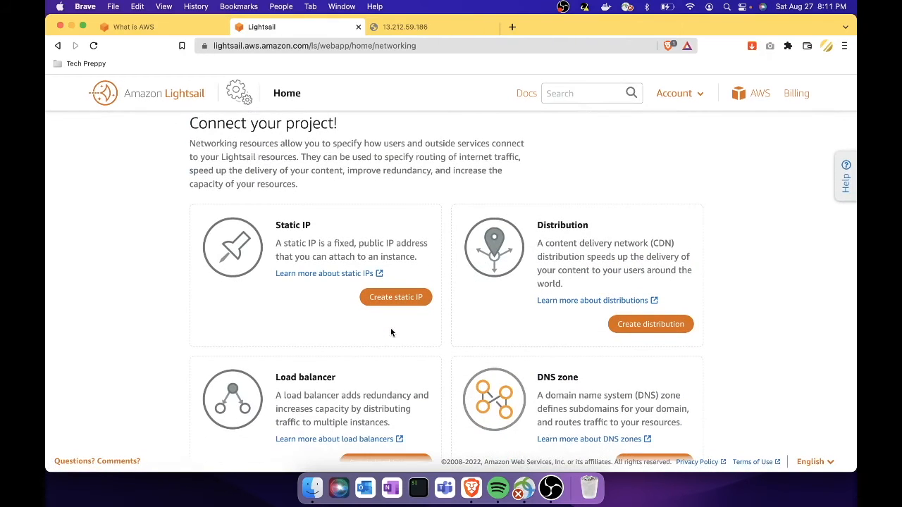
{"action": "scroll", "coordinate": [429, 306], "scroll_direction": "down", "scroll_amount": 1}
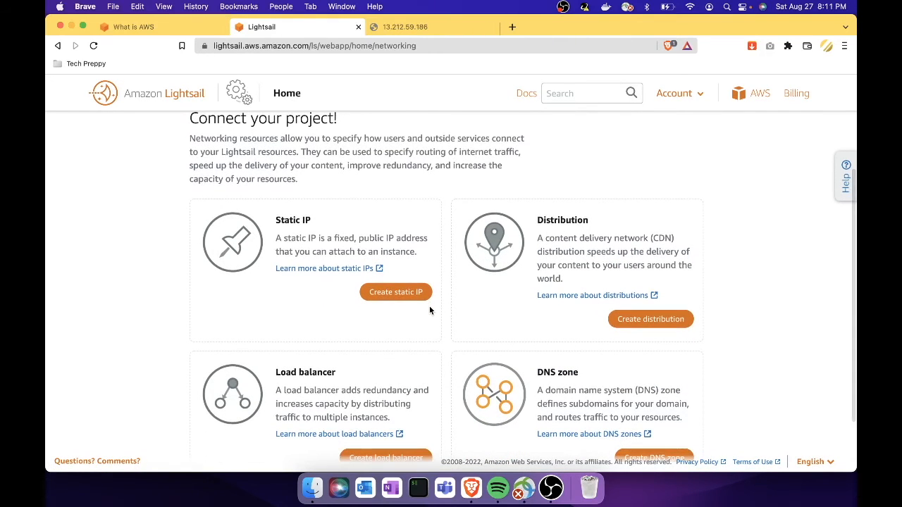
{"action": "left_click", "coordinate": [415, 295]}
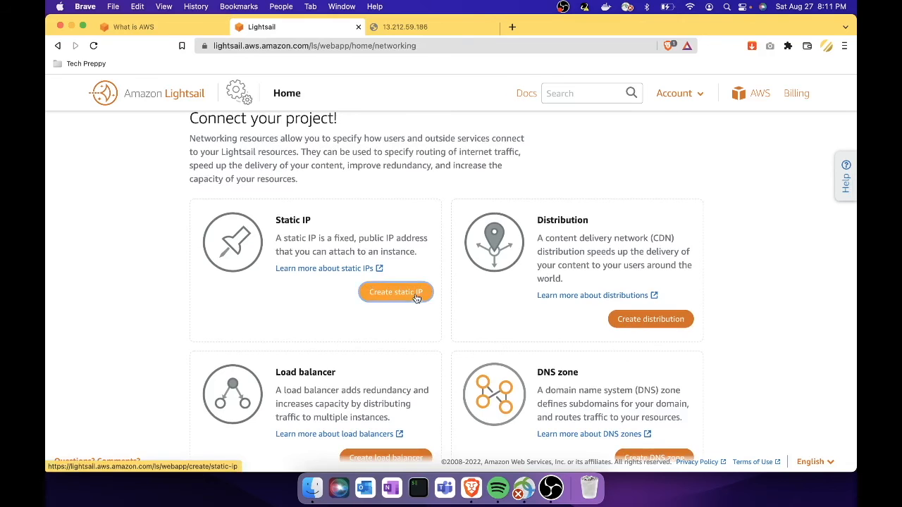
{"action": "scroll", "coordinate": [415, 293], "scroll_direction": "up", "scroll_amount": 2}
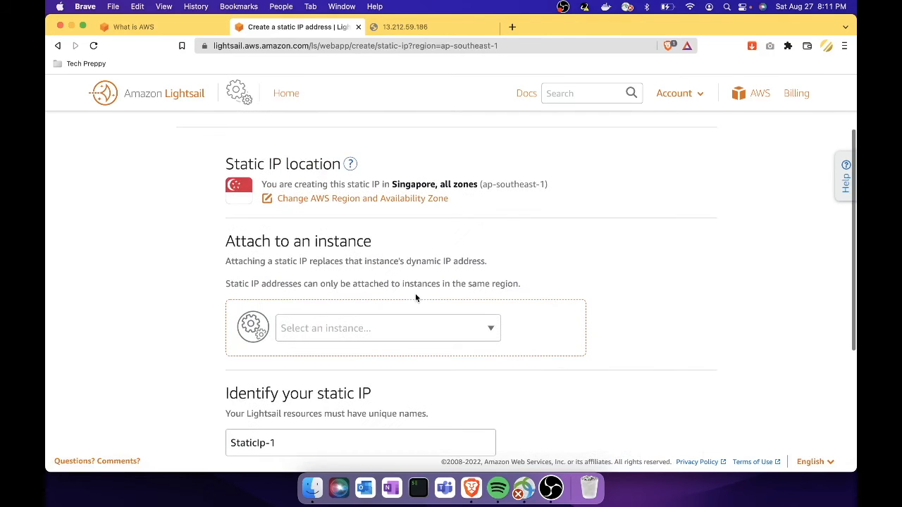
Attach the static IP to the my-first-website instance.
{"action": "left_click", "coordinate": [457, 330]}
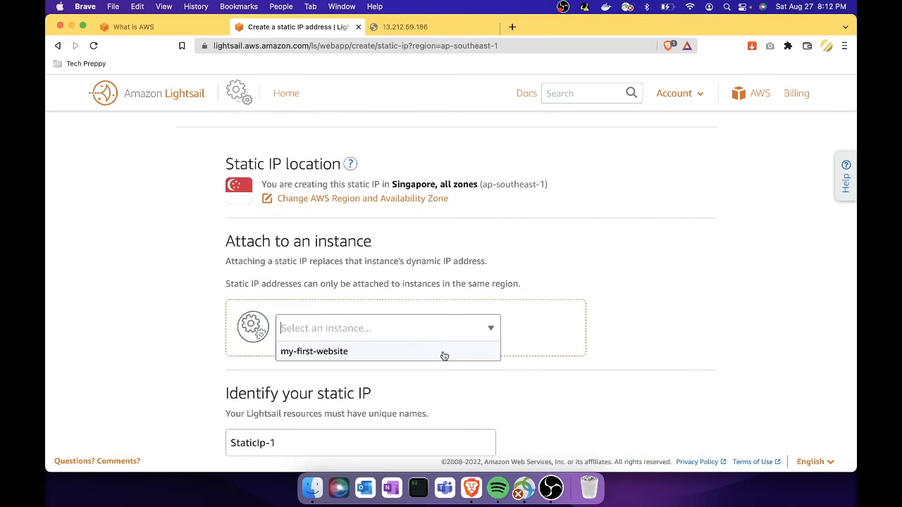
{"action": "left_click", "coordinate": [444, 351]}
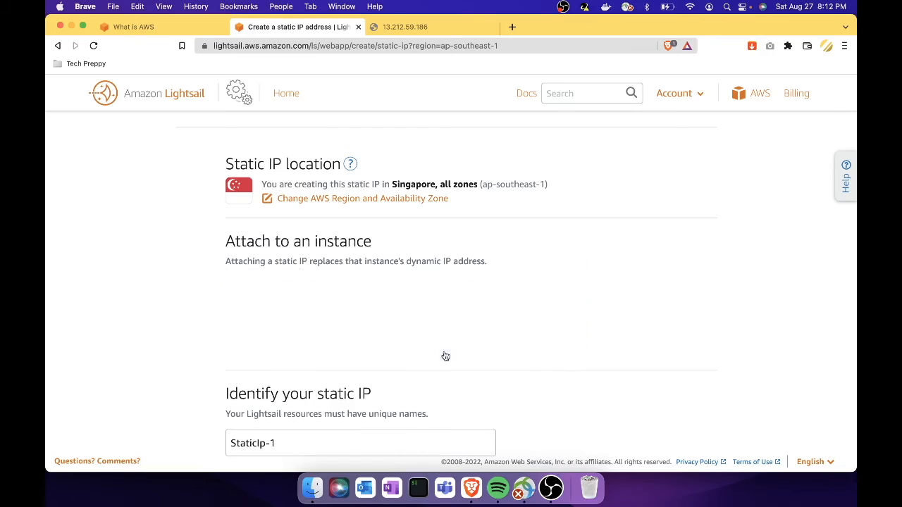
{"action": "scroll", "coordinate": [444, 352], "scroll_direction": "down", "scroll_amount": 1}
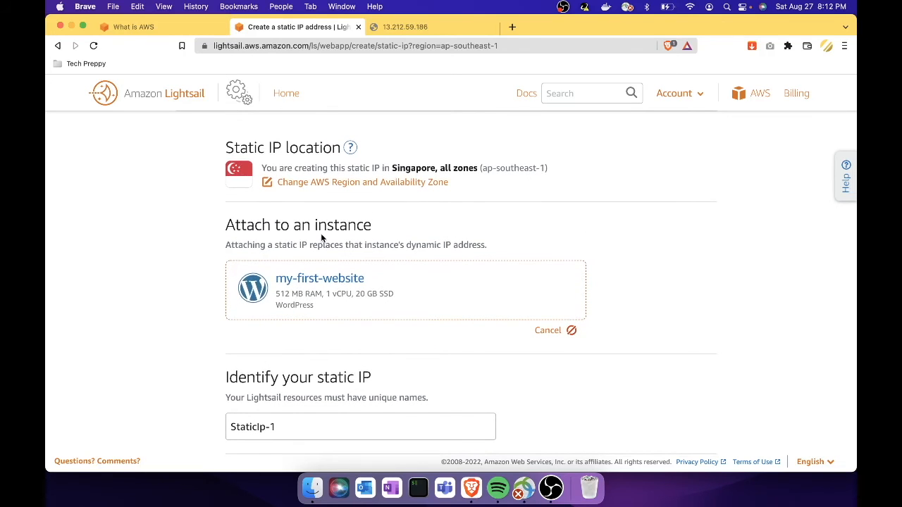
{"action": "scroll", "coordinate": [321, 238], "scroll_direction": "down", "scroll_amount": 2}
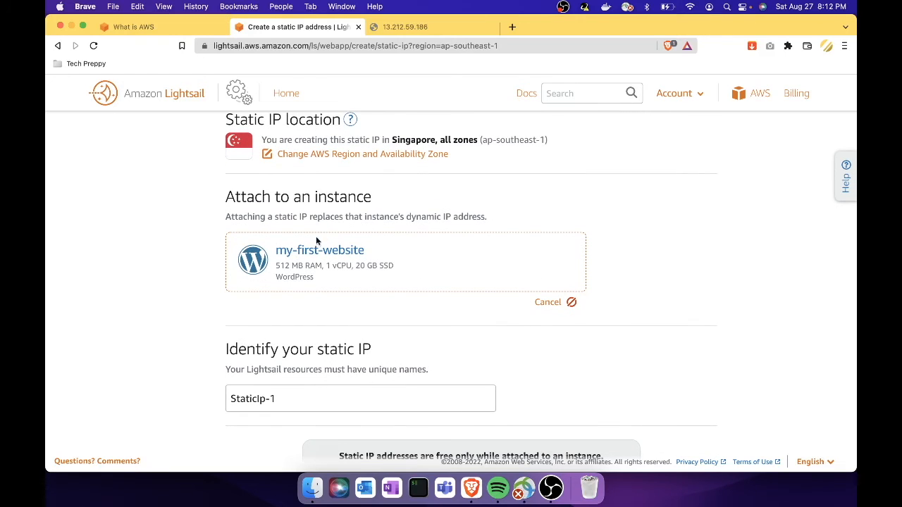
Check the instance's dynamic IP address in the website tab and return to the static IP form.
{"action": "left_click", "coordinate": [442, 27]}
{"action": "left_click_drag", "start_coordinate": [270, 47], "coordinate": [222, 46]}
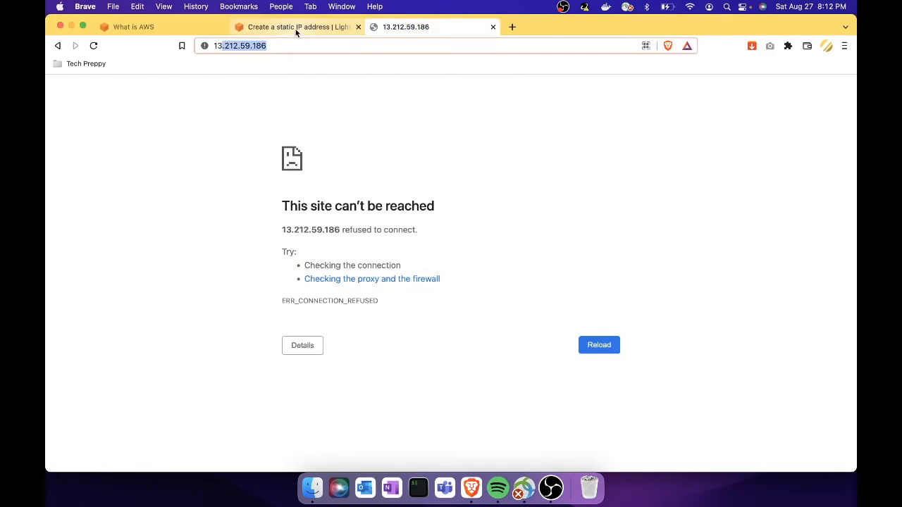
{"action": "left_click", "coordinate": [295, 29]}
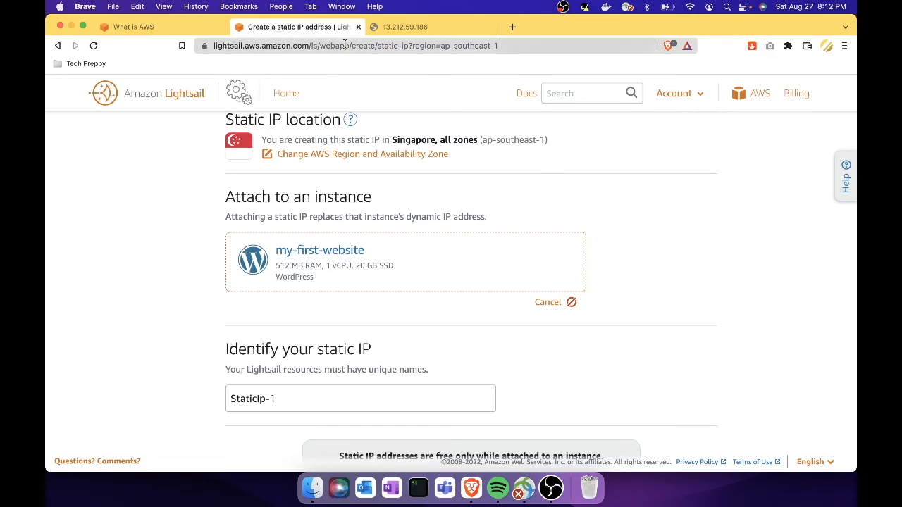
Name the static IP my-first-website-static-ip and create it.
{"action": "scroll", "coordinate": [342, 254], "scroll_direction": "down", "scroll_amount": 1}
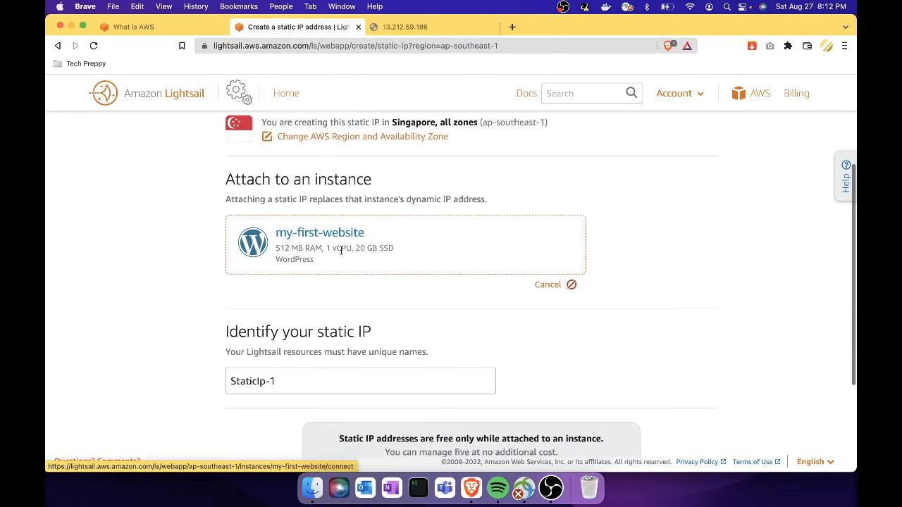
{"action": "scroll", "coordinate": [289, 362], "scroll_direction": "down", "scroll_amount": 2}
{"action": "triple_click", "coordinate": [285, 346]}
{"action": "left_click", "coordinate": [329, 343]}
{"action": "left_click_drag", "start_coordinate": [352, 346], "coordinate": [122, 310]}
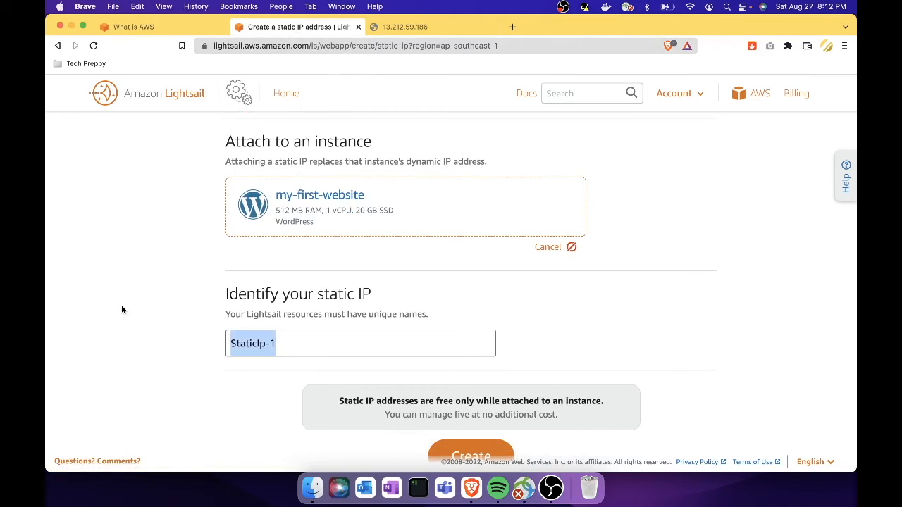
{"action": "type", "text": "my-fri"}
{"action": "key", "text": "BackSpace"}
{"action": "key", "text": "BackSpace"}
{"action": "type", "text": "irst-website-"}
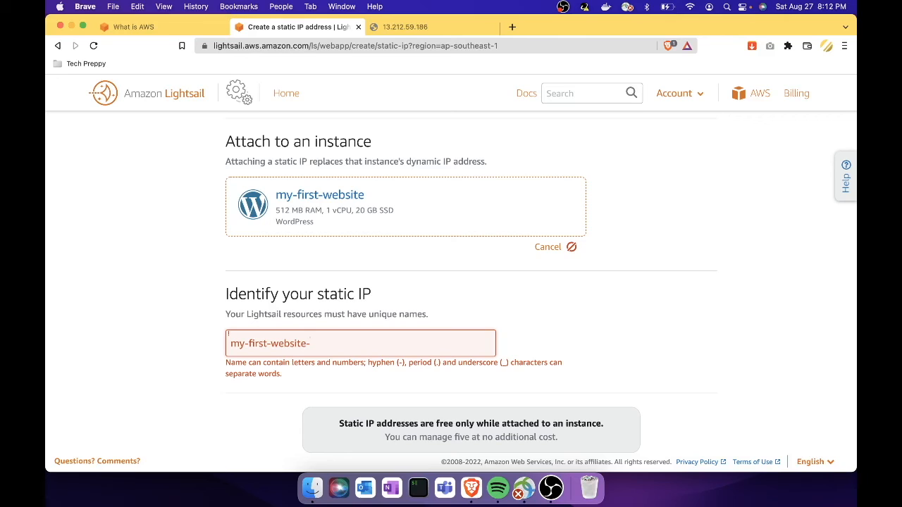
{"action": "type", "text": "st"}
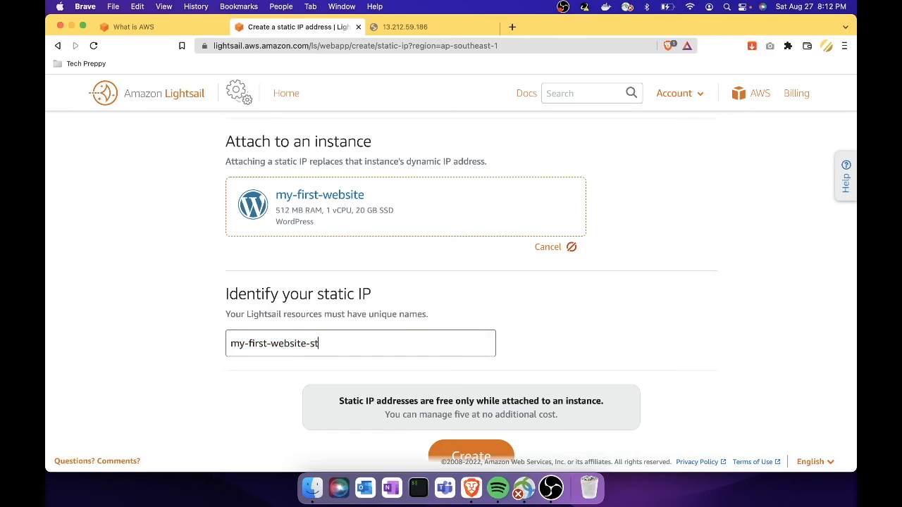
{"action": "type", "text": "atic-ip"}
{"action": "scroll", "coordinate": [337, 291], "scroll_direction": "down", "scroll_amount": 2}
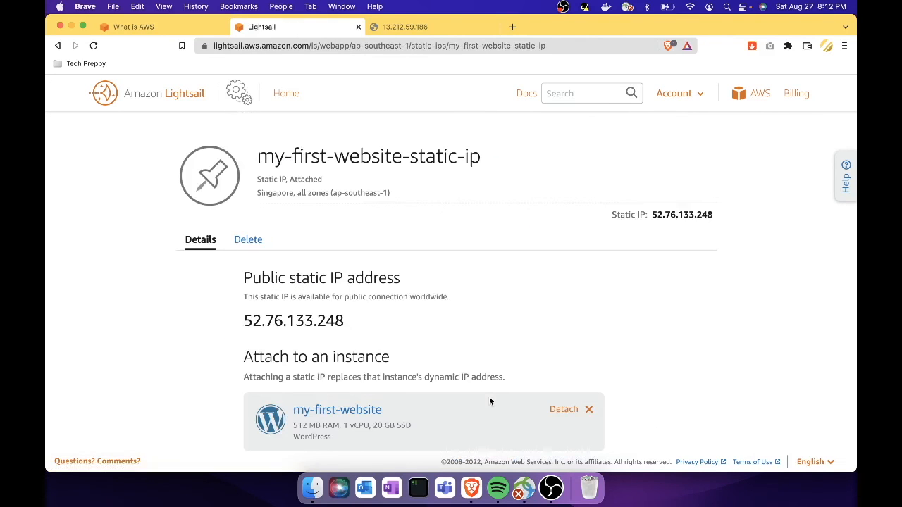
Copy the public static IP address from its details page and open the WordPress site at that address in a new browser tab.
{"action": "scroll", "coordinate": [490, 400], "scroll_direction": "down", "scroll_amount": 2}
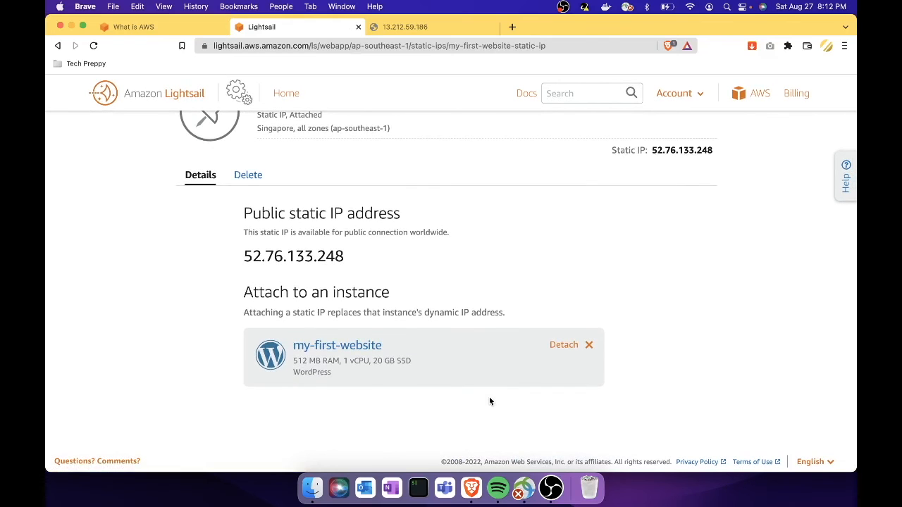
{"action": "scroll", "coordinate": [468, 232], "scroll_direction": "up", "scroll_amount": 2}
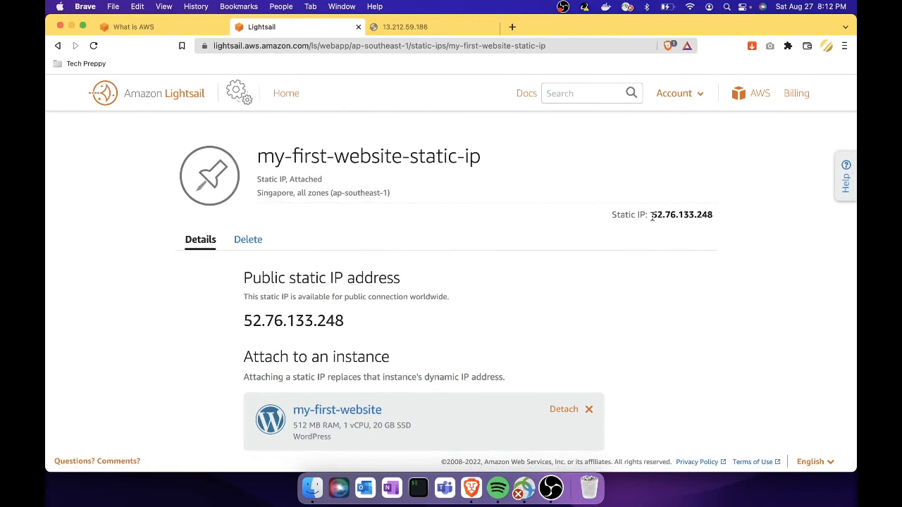
{"action": "left_click_drag", "start_coordinate": [651, 216], "coordinate": [719, 217]}
{"action": "scroll", "coordinate": [444, 326], "scroll_direction": "down", "scroll_amount": 2}
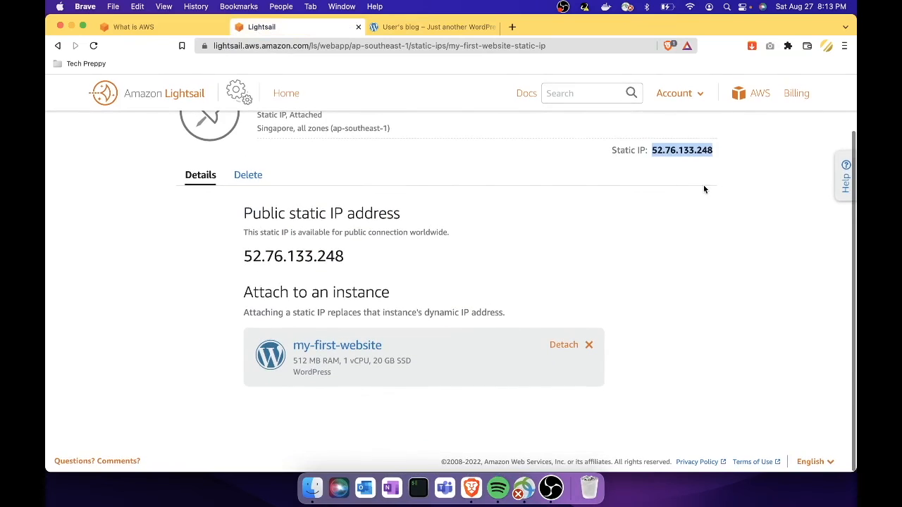
{"action": "left_click", "coordinate": [694, 168]}
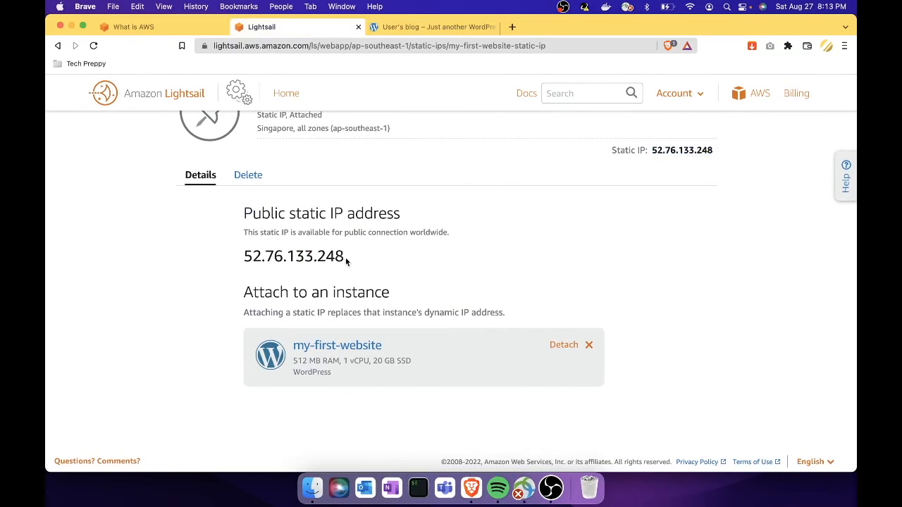
{"action": "left_click_drag", "start_coordinate": [345, 257], "coordinate": [239, 258]}
{"action": "key", "text": "super+c"}
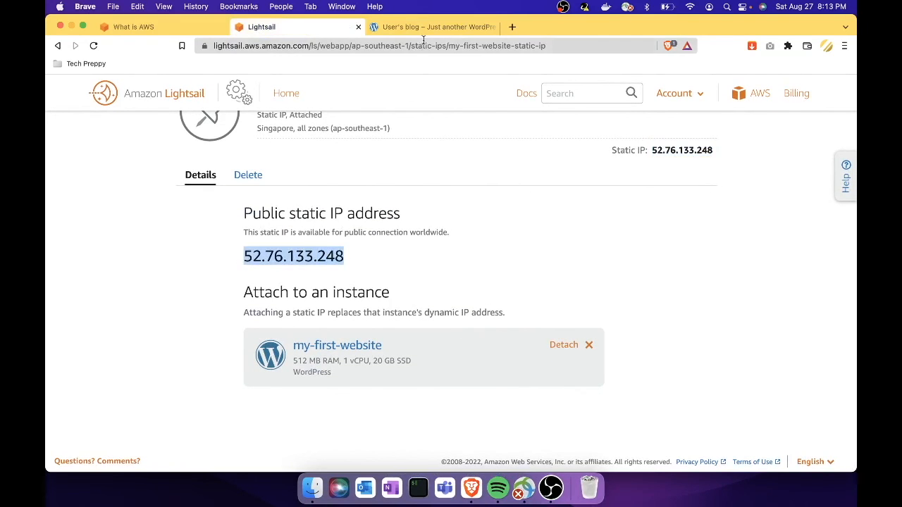
{"action": "left_click", "coordinate": [512, 27]}
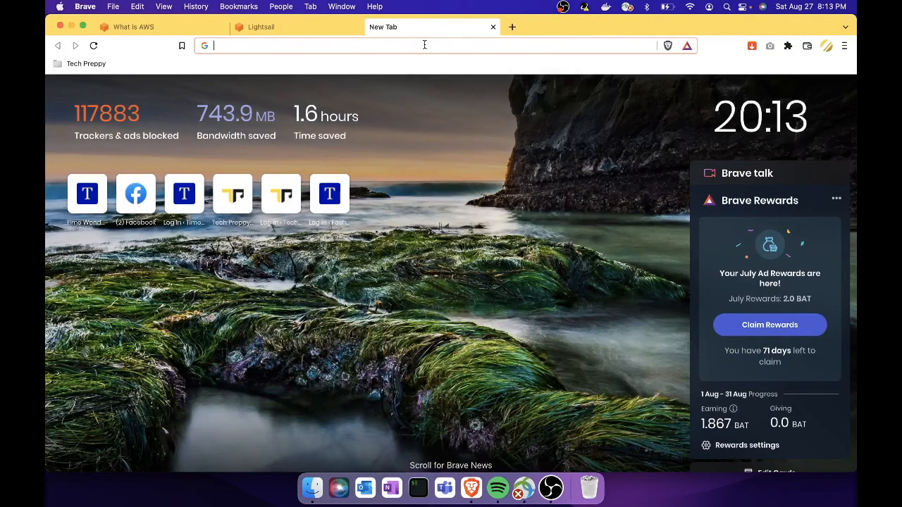
{"action": "key", "text": "super+v"}
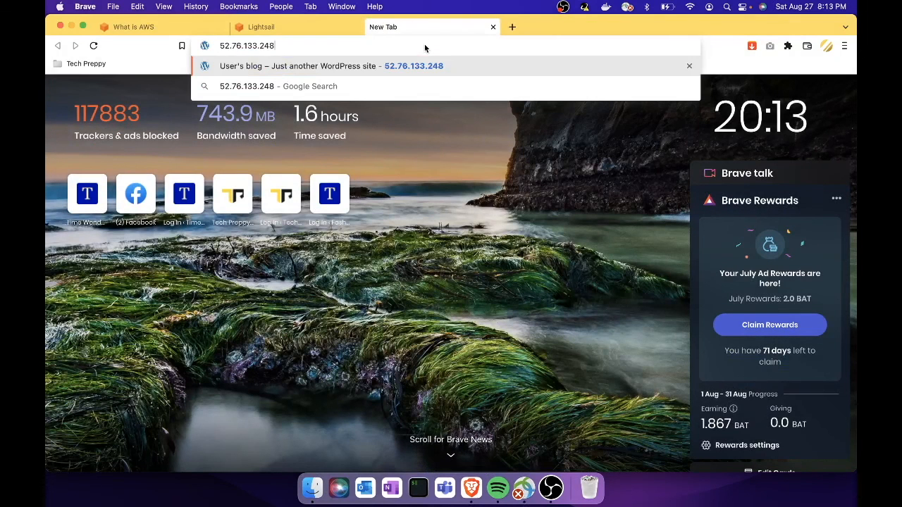
{"action": "key", "text": "Return"}
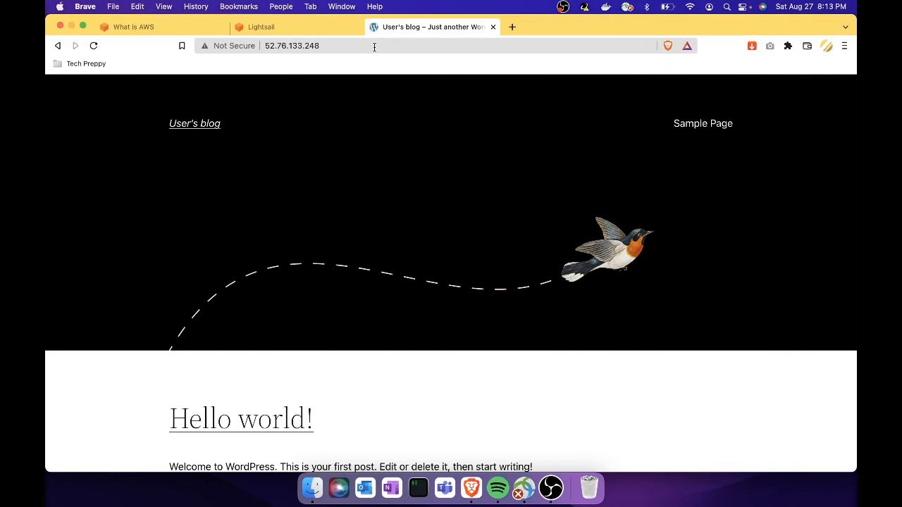
Look over the new WordPress site's home page from its header down to the footer.
{"action": "scroll", "coordinate": [402, 297], "scroll_direction": "down", "scroll_amount": 5}
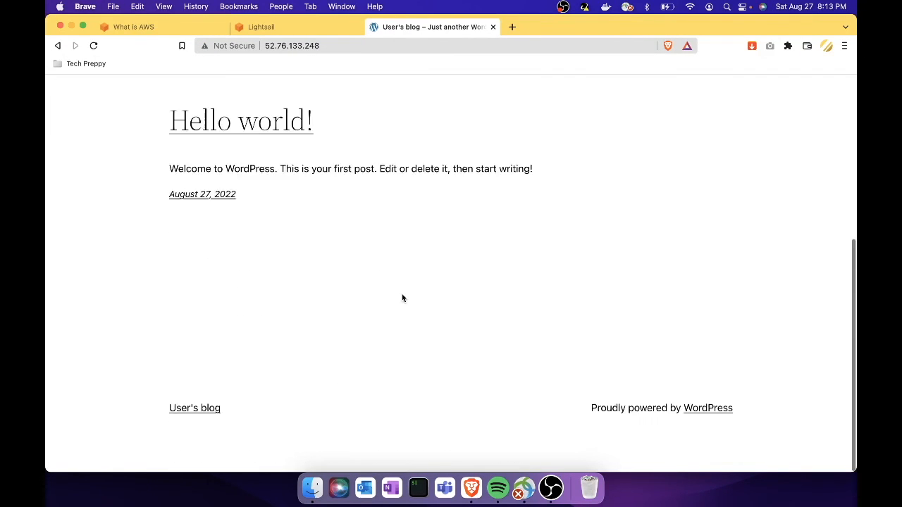
{"action": "scroll", "coordinate": [402, 297], "scroll_direction": "up", "scroll_amount": 5}
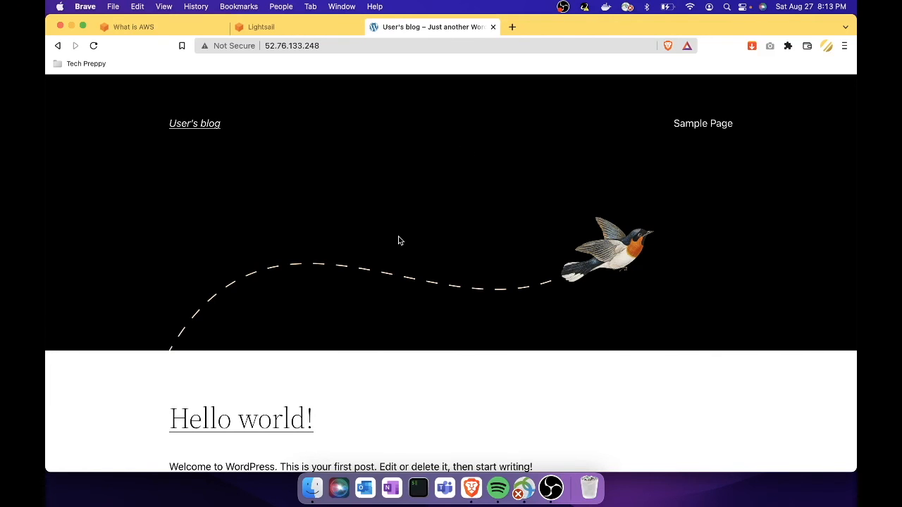
{"action": "scroll", "coordinate": [398, 241], "scroll_direction": "down", "scroll_amount": 5}
{"action": "scroll", "coordinate": [398, 241], "scroll_direction": "up", "scroll_amount": 5}
{"action": "scroll", "coordinate": [398, 239], "scroll_direction": "down", "scroll_amount": 2}
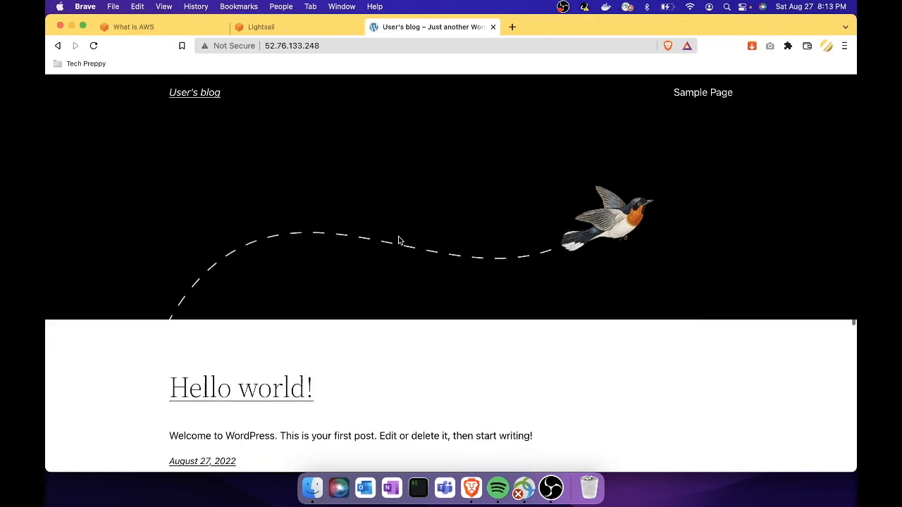
{"action": "scroll", "coordinate": [394, 233], "scroll_direction": "up", "scroll_amount": 2}
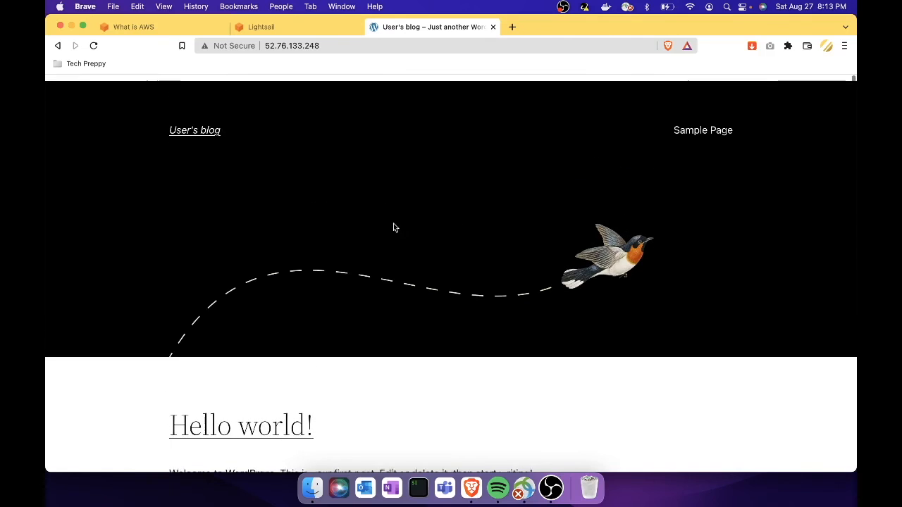
Highlight the full IP address in the URL of the open WordPress site.
{"action": "left_click", "coordinate": [336, 45]}
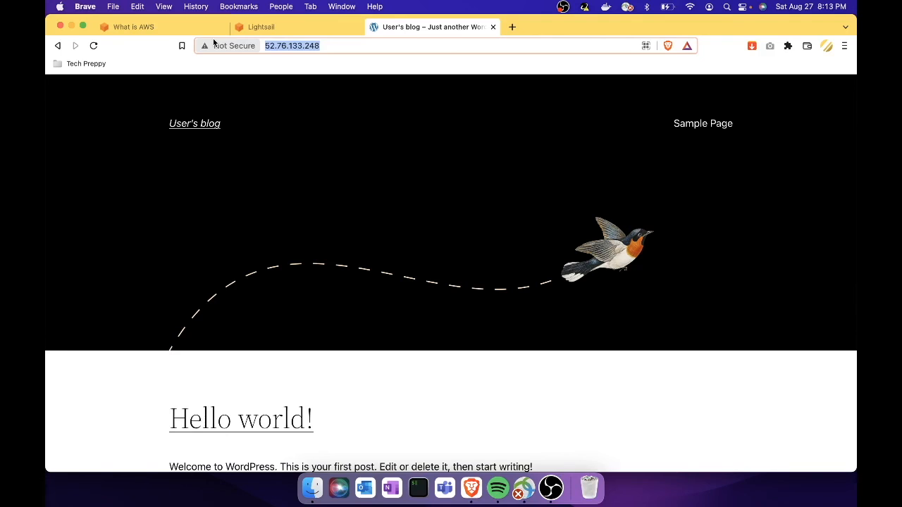
{"action": "left_click", "coordinate": [334, 48]}
{"action": "left_click_drag", "start_coordinate": [334, 47], "coordinate": [257, 46]}
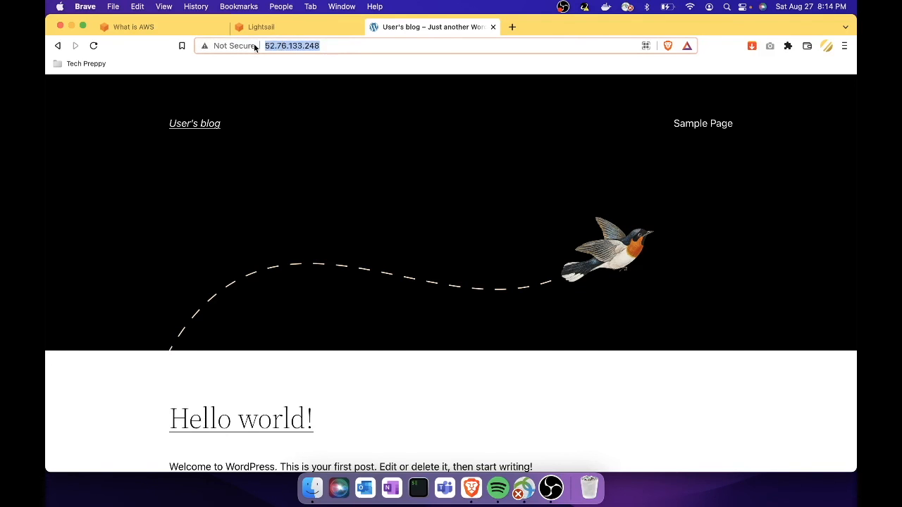